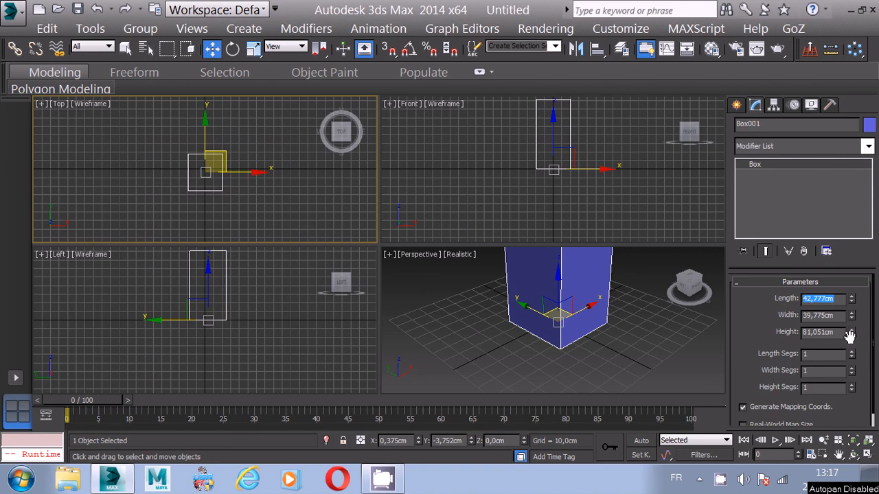
Set the box's length to 35 cm, width to 35 cm and height to 55 cm
{"action": "type", "text": "35"}
{"action": "key", "text": "Return"}
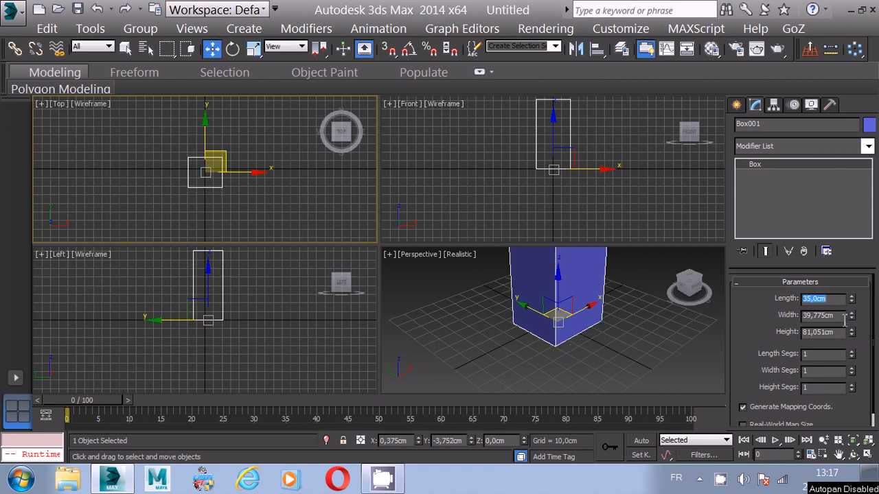
{"action": "left_click", "coordinate": [838, 316]}
{"action": "double_click", "coordinate": [838, 318]}
{"action": "type", "text": "3"}
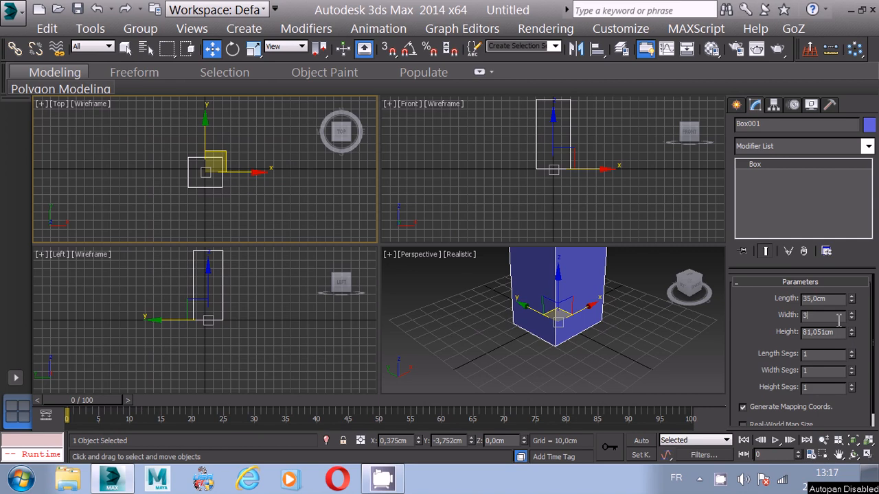
{"action": "type", "text": "5"}
{"action": "key", "text": "Return"}
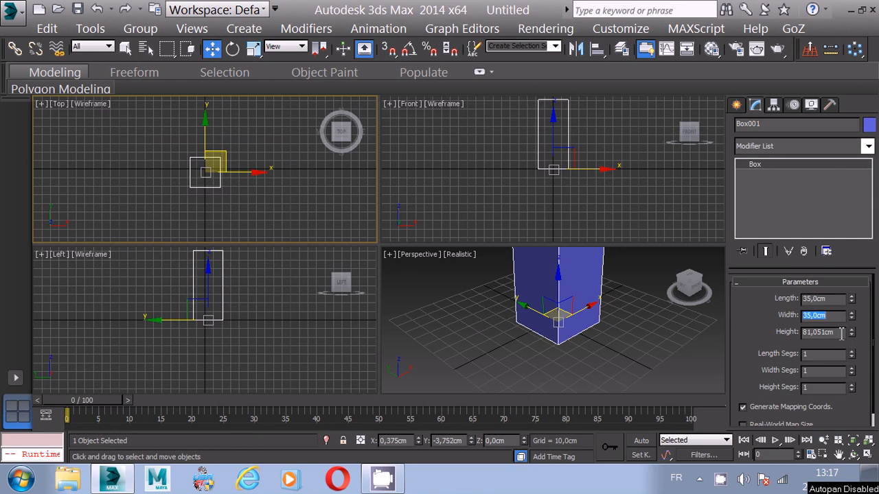
{"action": "double_click", "coordinate": [841, 332]}
{"action": "type", "text": "55"}
{"action": "key", "text": "Return"}
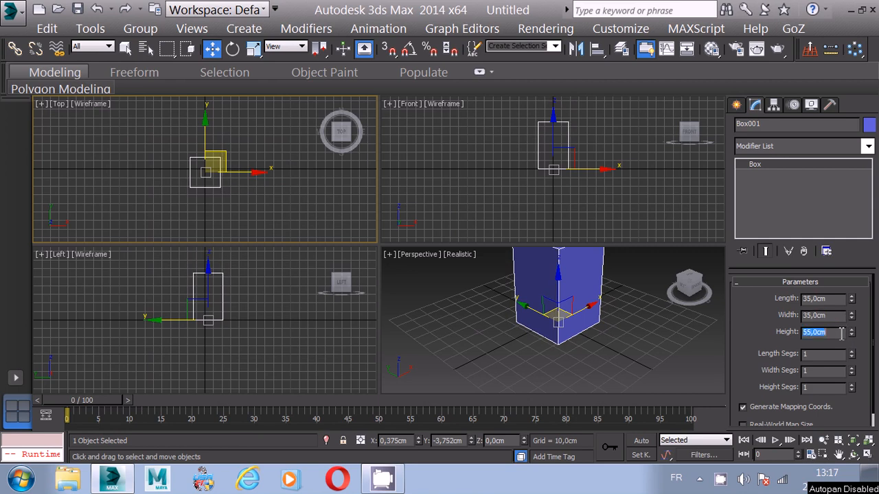
Divide the box into 4 height segments, 3 length segments and 3 width segments
{"action": "left_click", "coordinate": [868, 441]}
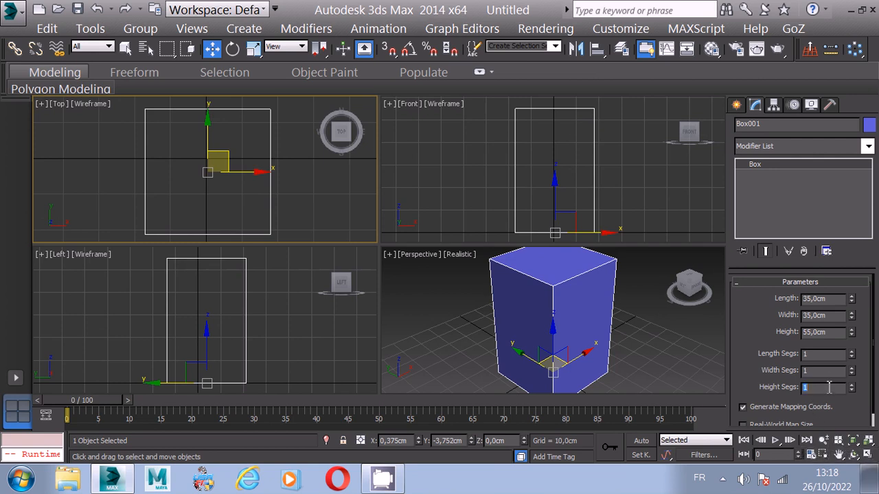
{"action": "key", "text": "Return"}
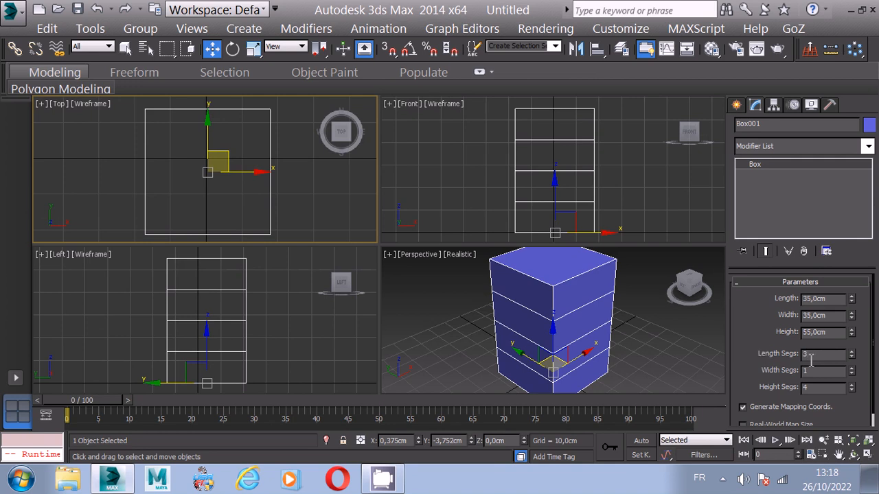
{"action": "type", "text": "3"}
{"action": "key", "text": "Tab"}
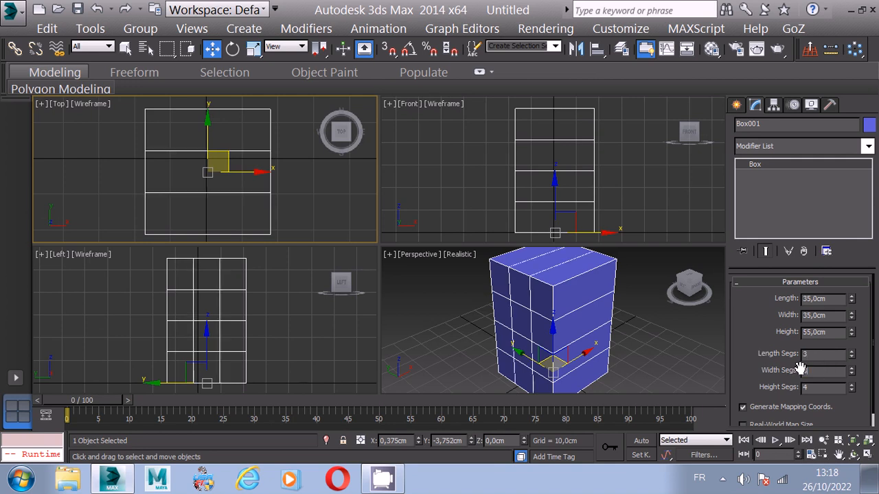
{"action": "type", "text": "3"}
{"action": "key", "text": "Tab"}
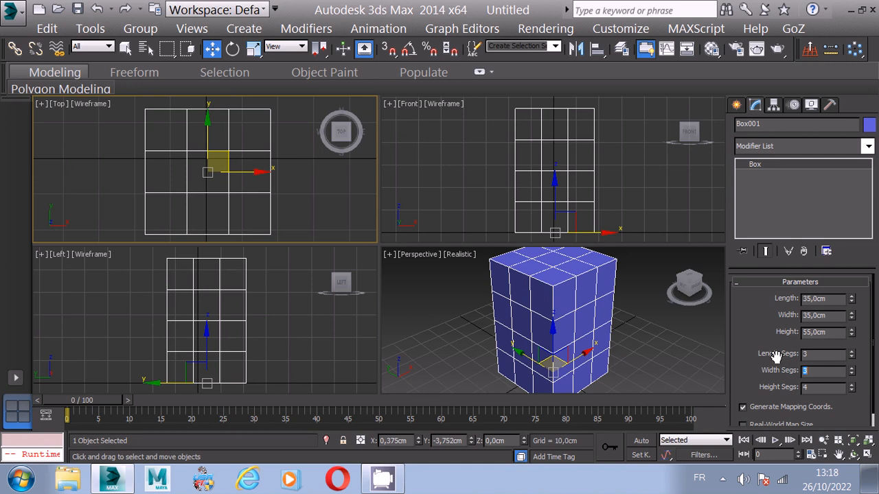
Convert the box to an Editable Poly and activate its Polygon sub-object level
{"action": "right_click", "coordinate": [229, 160]}
{"action": "mouse_move", "coordinate": [309, 309]}
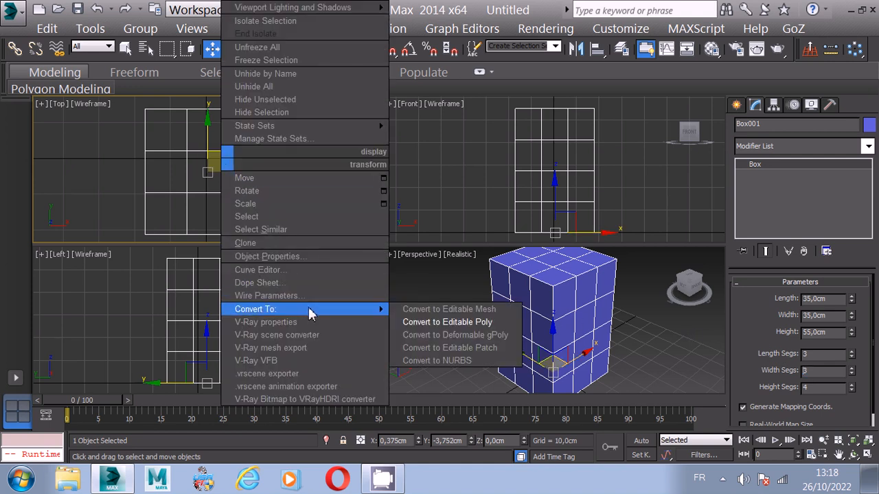
{"action": "left_click", "coordinate": [417, 322]}
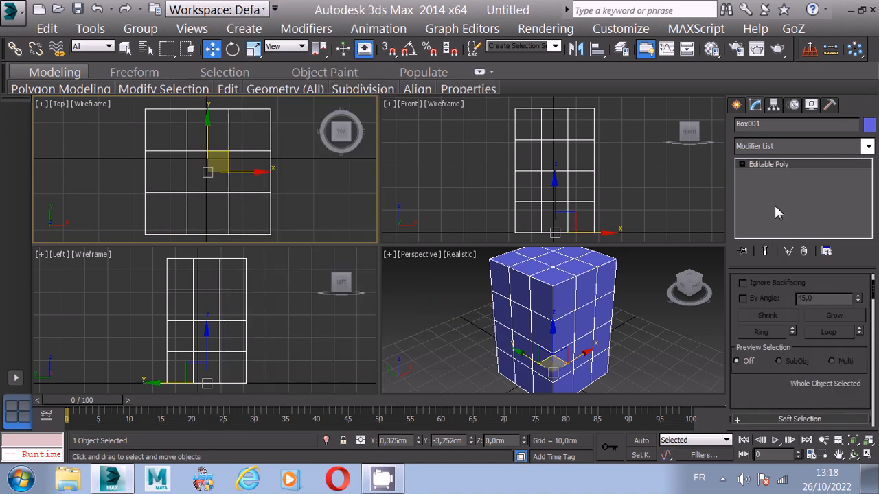
{"action": "left_click", "coordinate": [742, 165]}
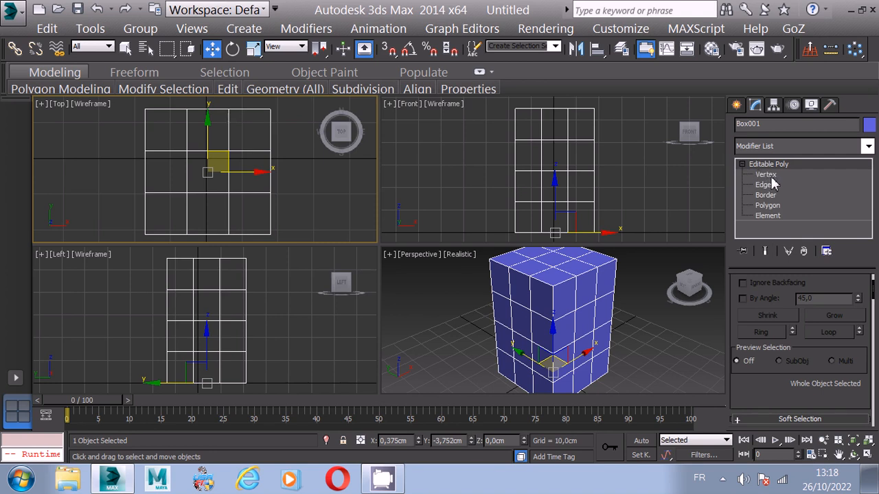
{"action": "left_click", "coordinate": [775, 205]}
Select all polygons on the box's underside in the Front view with window selection and delete them
{"action": "left_click", "coordinate": [652, 227]}
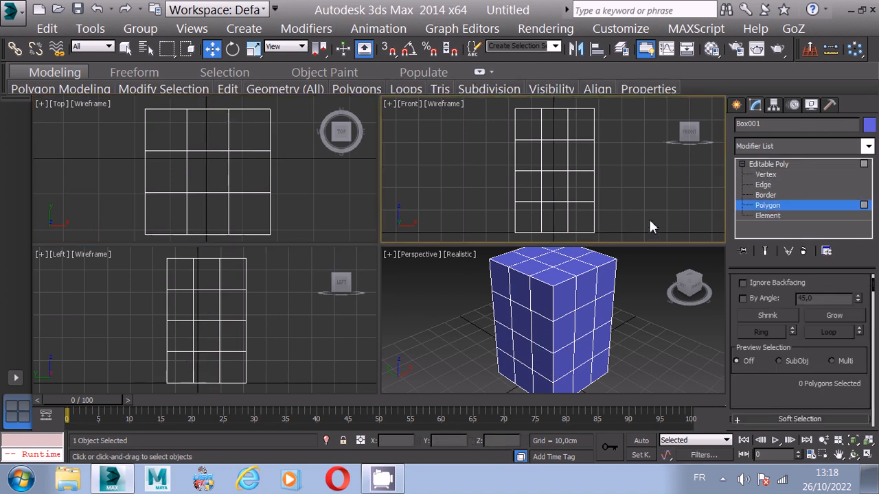
{"action": "middle_click_drag", "start_coordinate": [652, 227], "coordinate": [651, 199]}
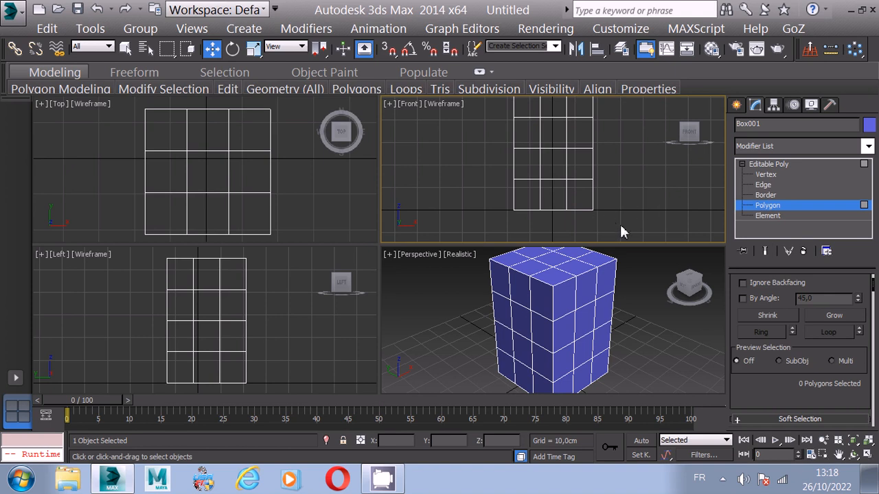
{"action": "left_click", "coordinate": [189, 49]}
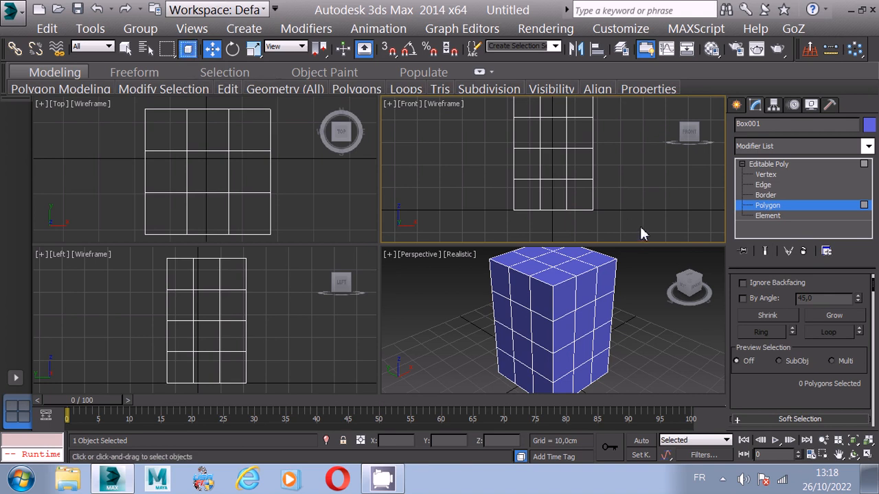
{"action": "left_click_drag", "start_coordinate": [639, 225], "coordinate": [426, 205]}
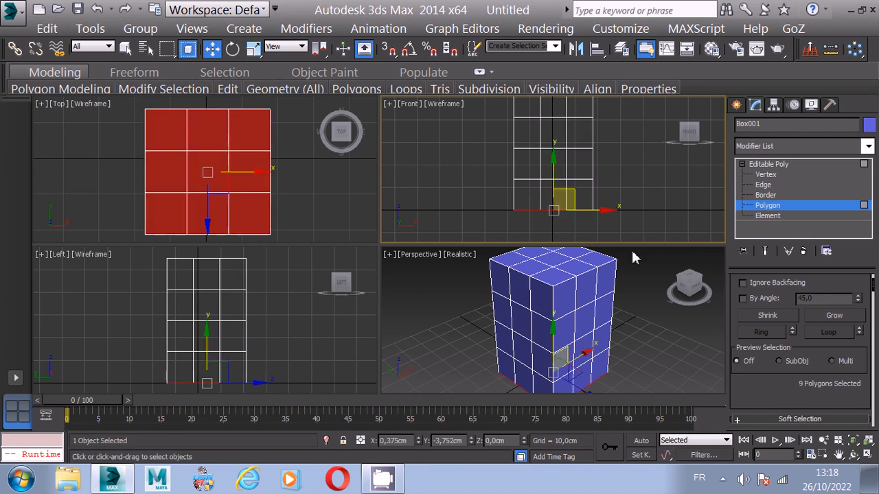
{"action": "left_click", "coordinate": [658, 220]}
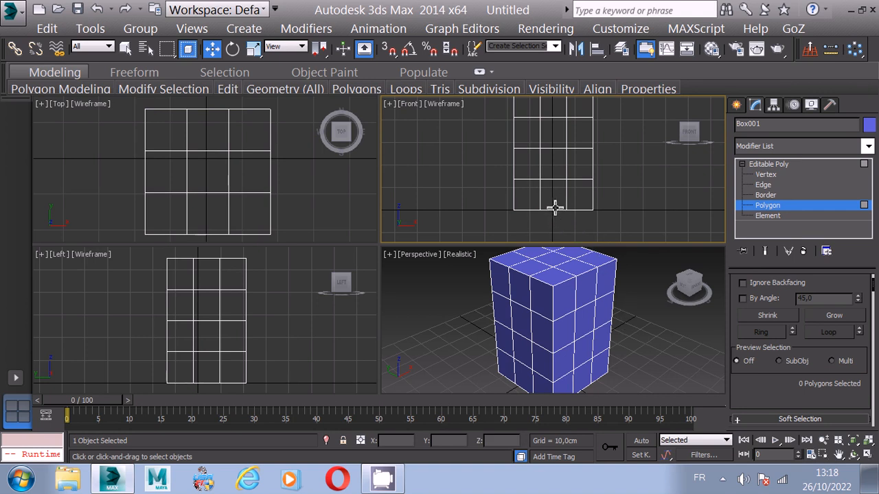
{"action": "left_click", "coordinate": [187, 48]}
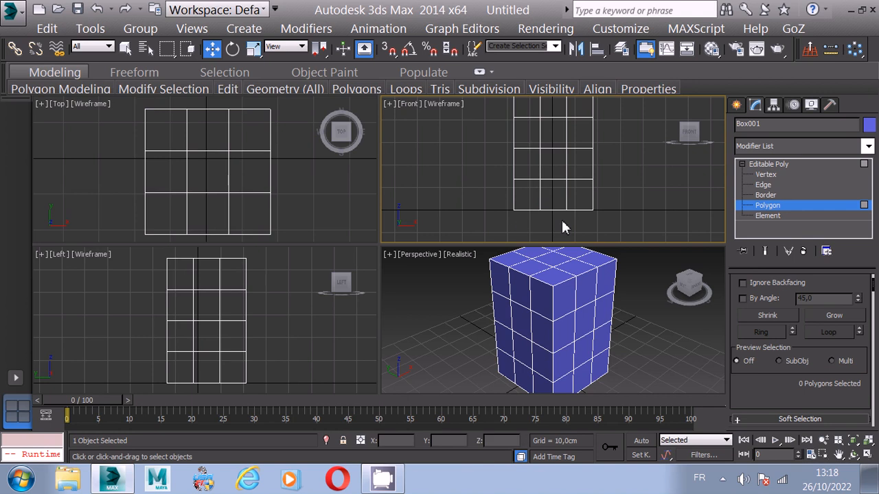
Delete the middle polygon of the bottom row on all four sides of the box to separate the legs
{"action": "left_click", "coordinate": [553, 199]}
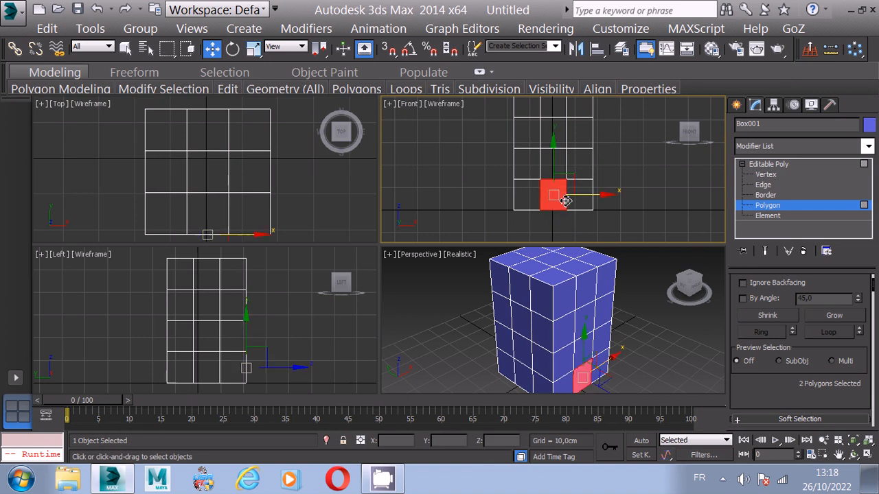
{"action": "key", "text": "Delete"}
{"action": "left_click", "coordinate": [206, 388]}
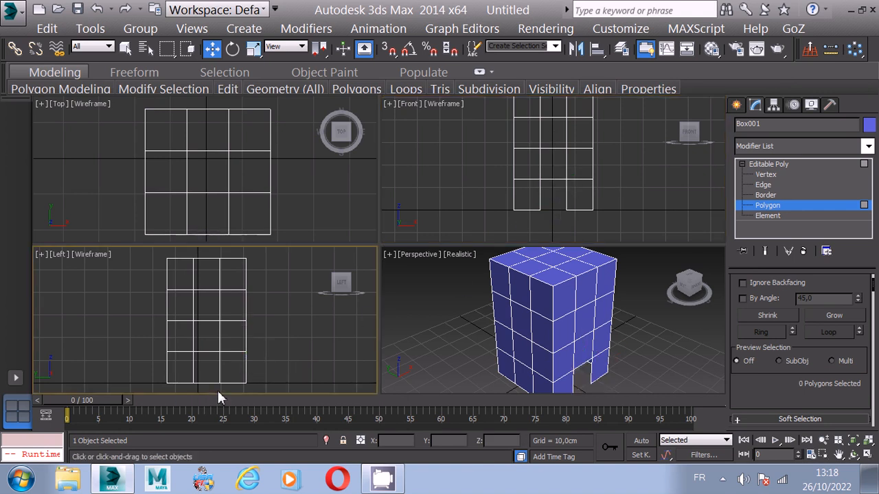
{"action": "left_click", "coordinate": [204, 375]}
{"action": "key", "text": "Delete"}
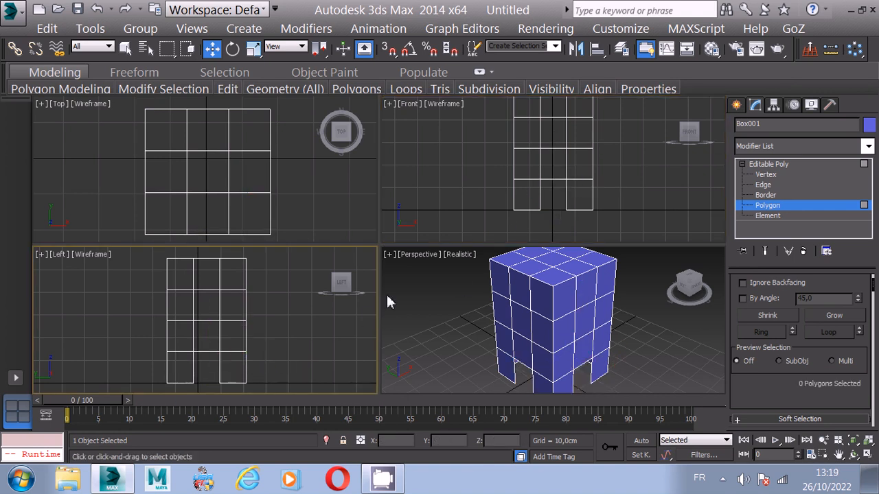
Delete the middle polygon of the second row from the top on all four sides of the box
{"action": "left_click", "coordinate": [556, 141]}
{"action": "key", "text": "Delete"}
{"action": "left_click", "coordinate": [555, 139]}
{"action": "key", "text": "Delete"}
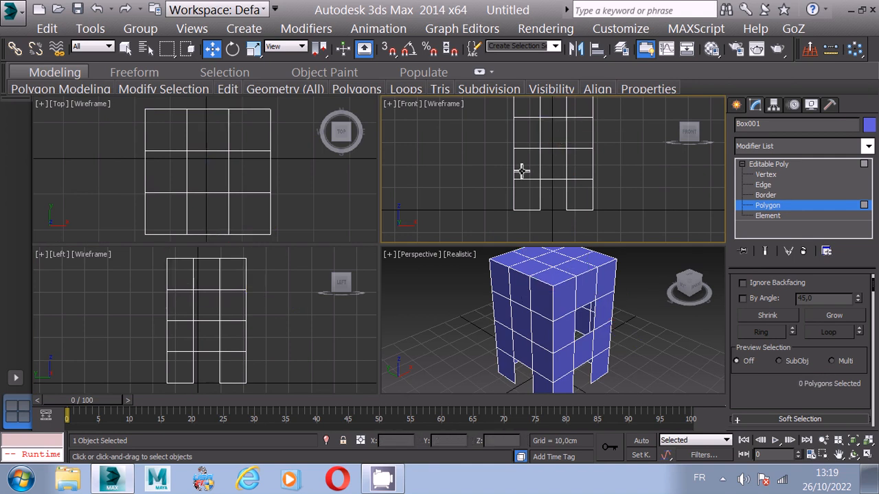
{"action": "left_click", "coordinate": [209, 303]}
{"action": "key", "text": "Delete"}
{"action": "left_click", "coordinate": [211, 304]}
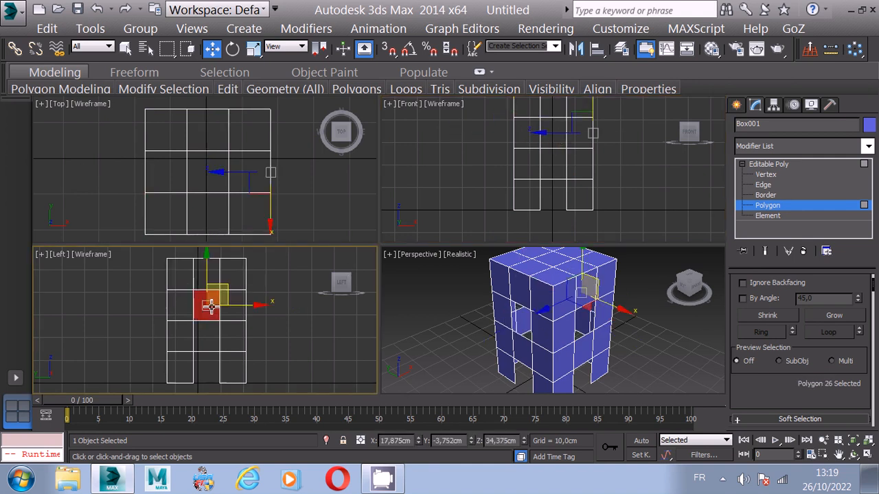
{"action": "key", "text": "Delete"}
Select the two vertex rows bordering the upper openings in the Front view and scale them apart vertically to about 203%
{"action": "left_click", "coordinate": [470, 318]}
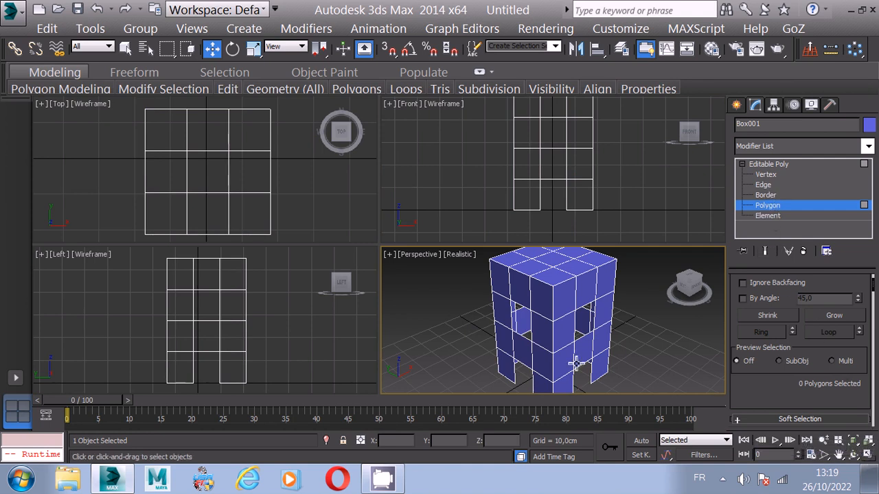
{"action": "left_click", "coordinate": [869, 457]}
{"action": "left_click", "coordinate": [854, 455]}
{"action": "left_click_drag", "start_coordinate": [347, 249], "coordinate": [303, 244]}
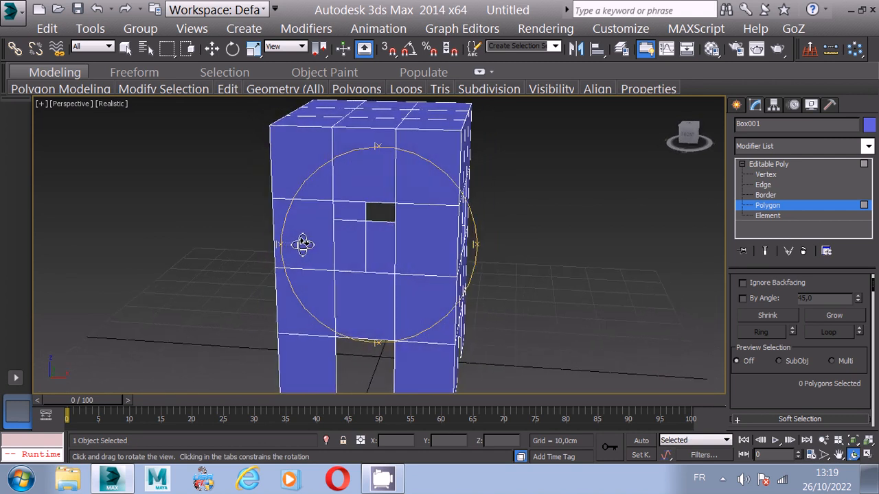
{"action": "left_click", "coordinate": [212, 48]}
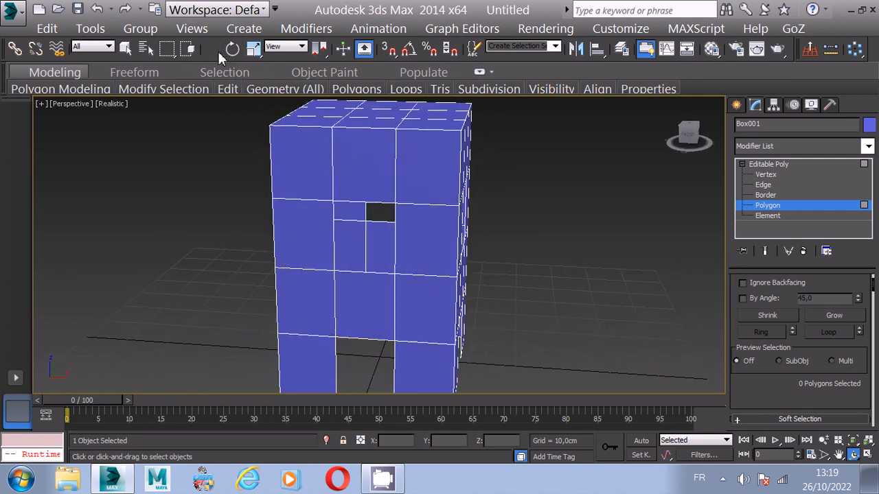
{"action": "left_click", "coordinate": [867, 454]}
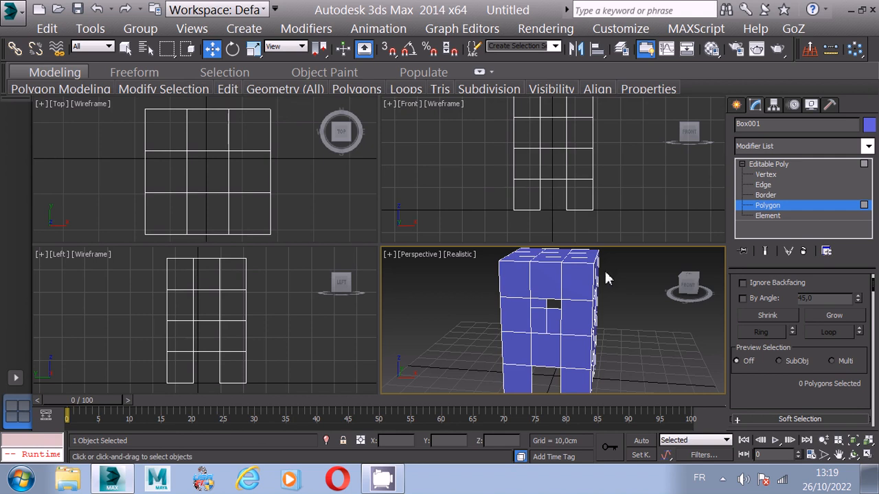
{"action": "left_click", "coordinate": [766, 174]}
{"action": "left_click", "coordinate": [550, 170]}
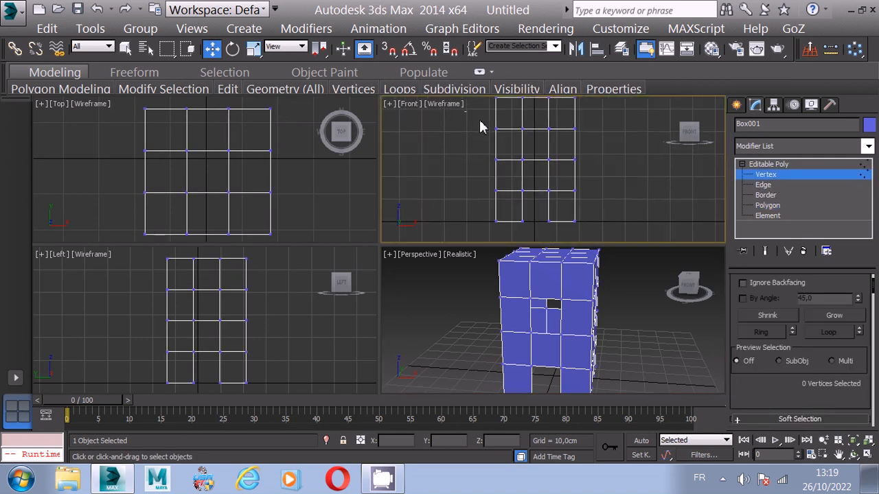
{"action": "left_click_drag", "start_coordinate": [466, 108], "coordinate": [583, 162]}
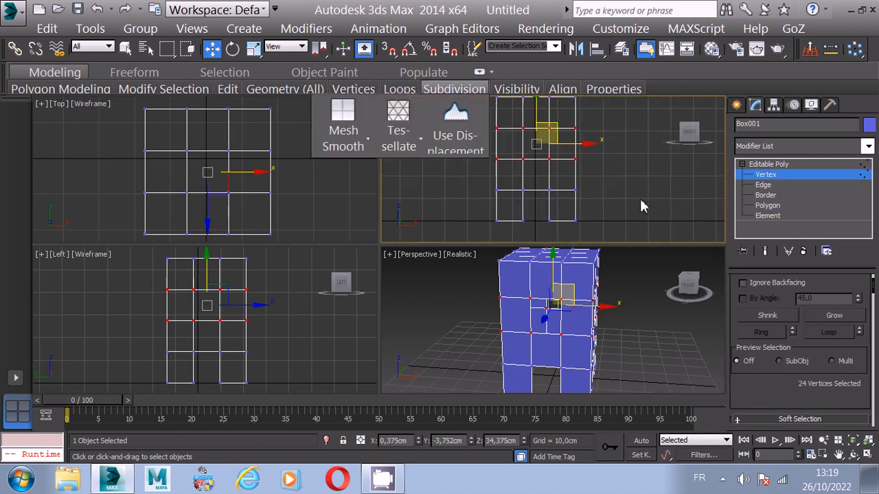
{"action": "key", "text": "r"}
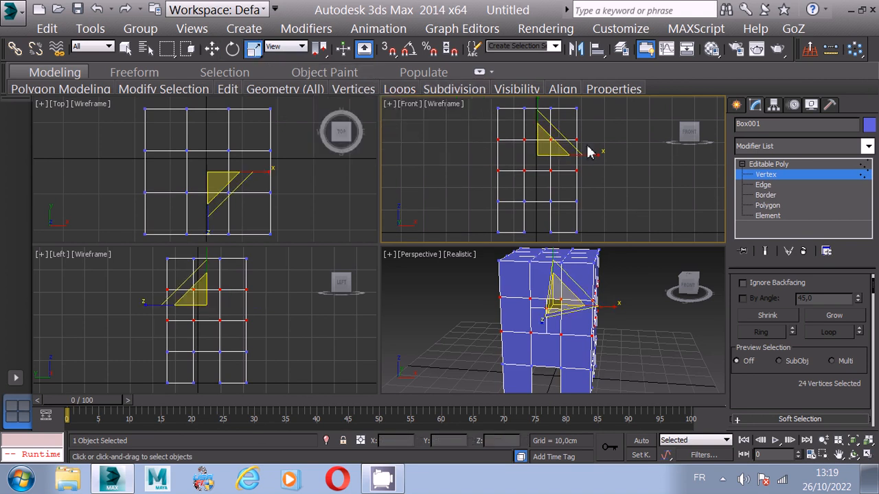
{"action": "left_click_drag", "start_coordinate": [543, 114], "coordinate": [551, 61]}
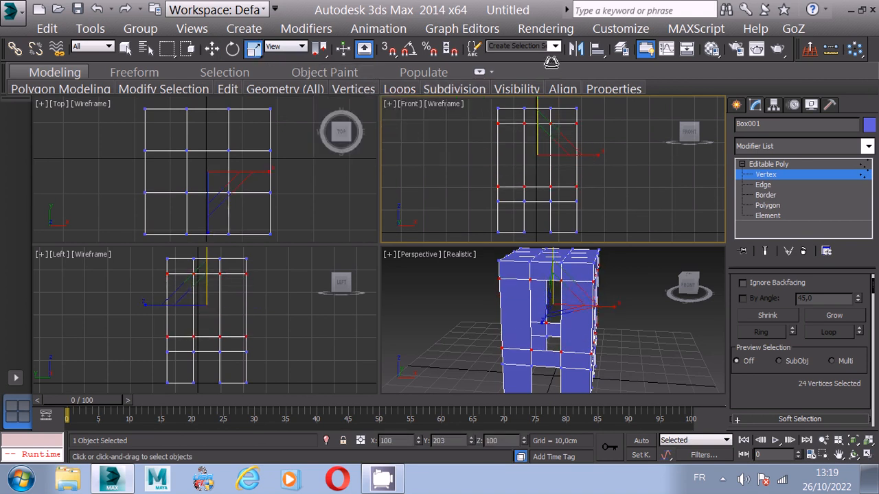
Select the two inner vertex columns in the Front view and scale them apart horizontally to widen the openings and slim the legs
{"action": "left_click_drag", "start_coordinate": [513, 103], "coordinate": [570, 245]}
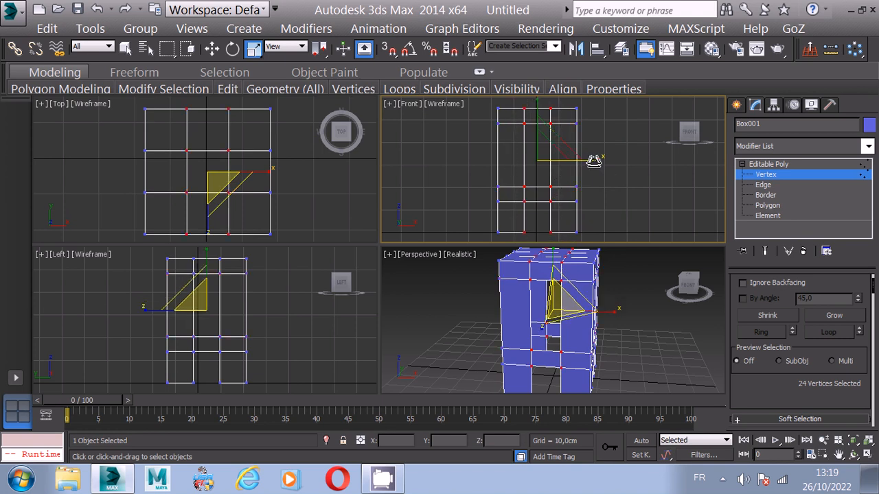
{"action": "left_click_drag", "start_coordinate": [597, 161], "coordinate": [632, 163]}
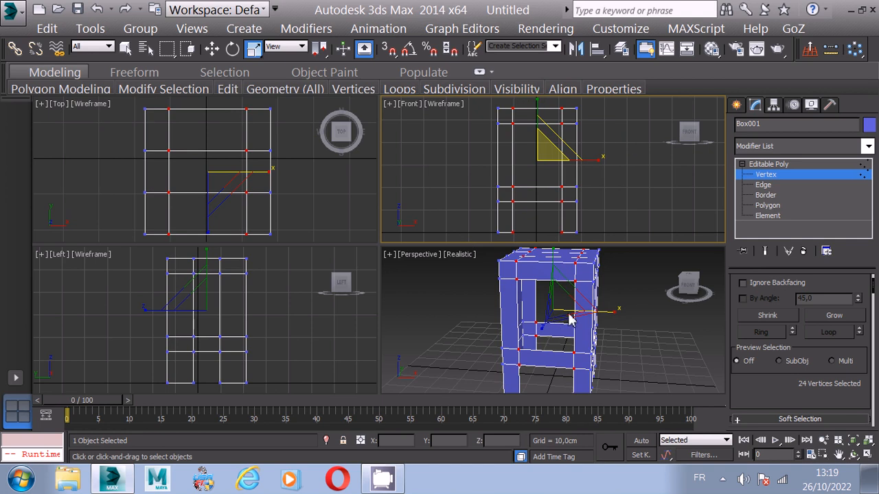
{"action": "left_click", "coordinate": [855, 457]}
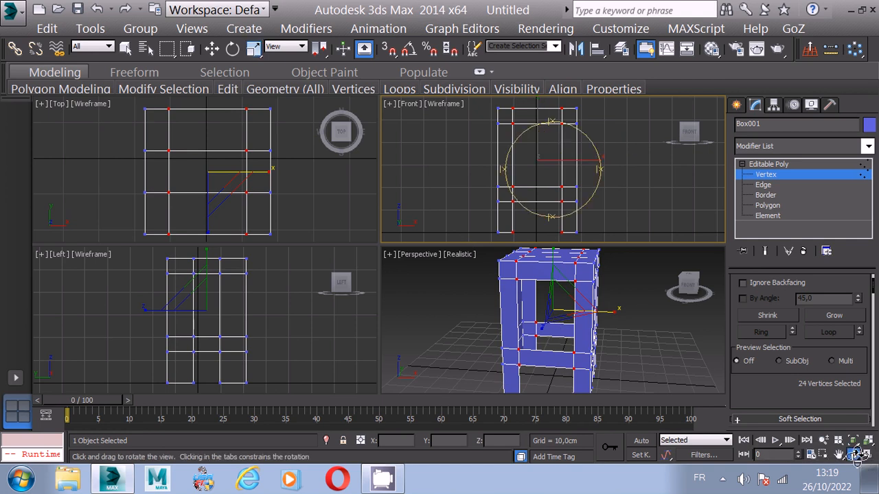
{"action": "left_click_drag", "start_coordinate": [545, 323], "coordinate": [430, 306]}
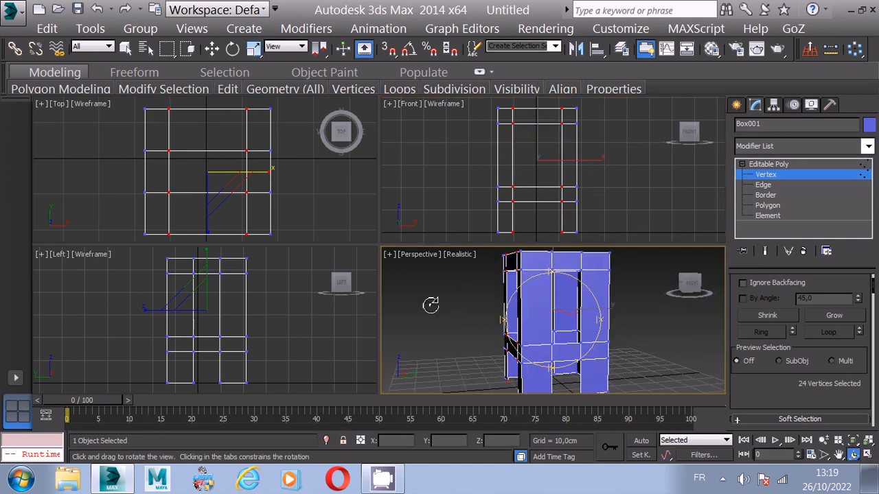
{"action": "left_click", "coordinate": [215, 54]}
{"action": "right_click", "coordinate": [277, 278]}
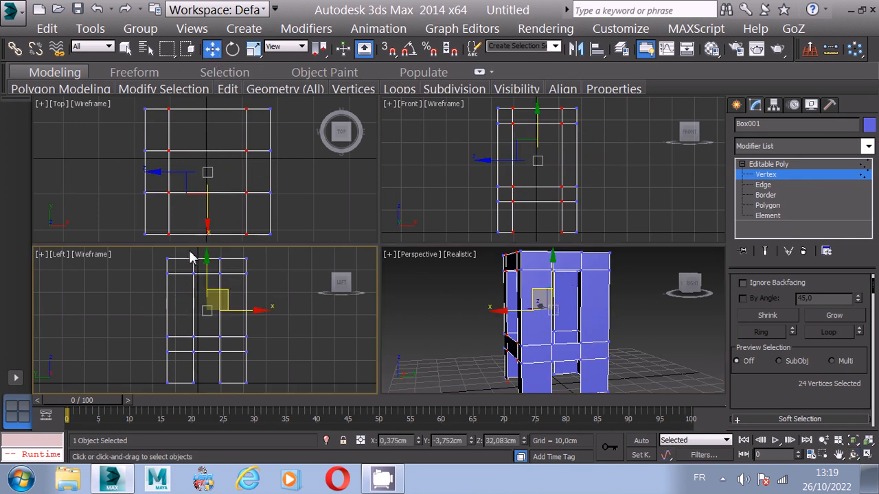
Select the two inner vertex columns in the Left view and scale them apart horizontally to widen the side openings, finishing vertex editing
{"action": "left_click_drag", "start_coordinate": [184, 256], "coordinate": [232, 405]}
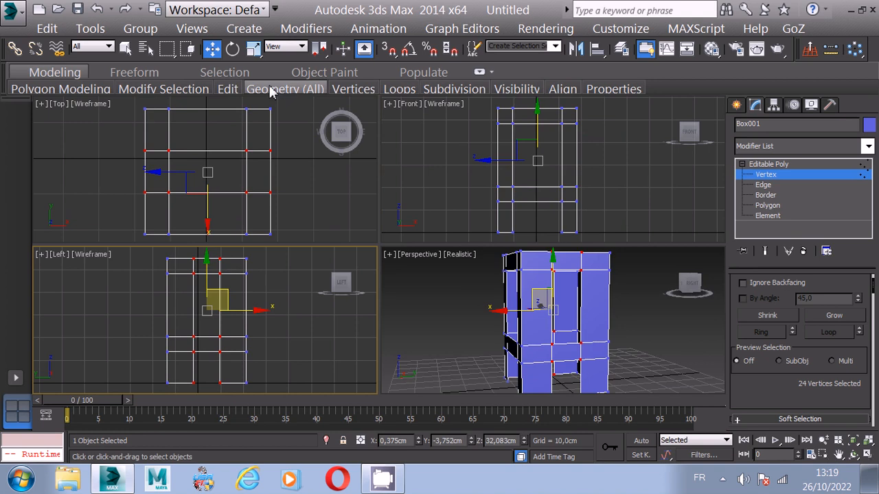
{"action": "left_click", "coordinate": [253, 48]}
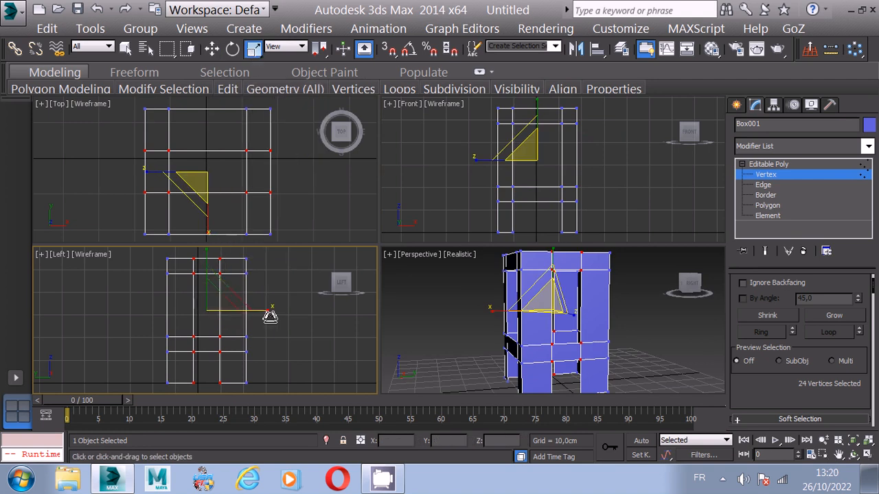
{"action": "left_click_drag", "start_coordinate": [268, 316], "coordinate": [308, 320]}
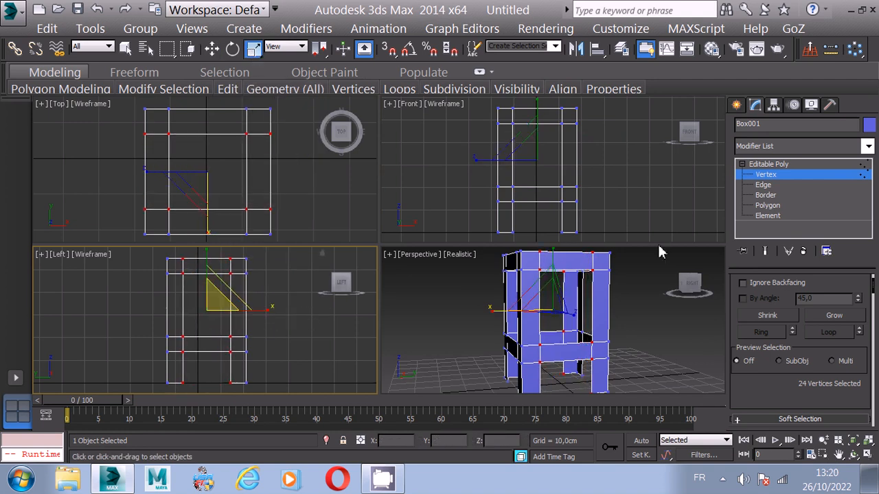
{"action": "left_click", "coordinate": [778, 171]}
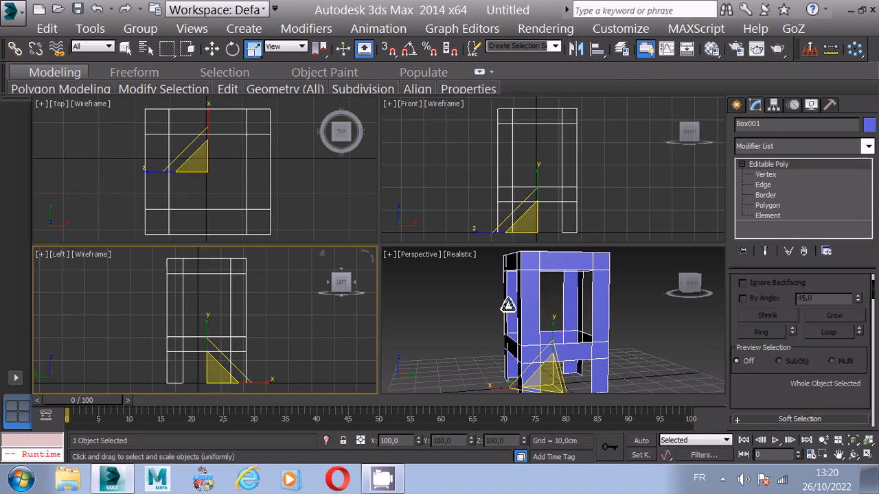
{"action": "left_click", "coordinate": [482, 302]}
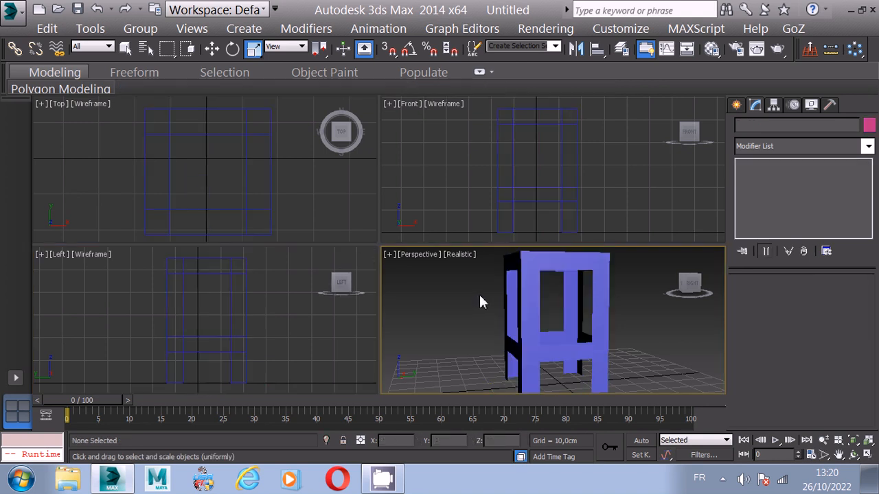
In the maximized Perspective view, clone the stool frame along the Y axis as one Copy, at about Y 63.9 cm
{"action": "left_click", "coordinate": [868, 453]}
{"action": "scroll", "coordinate": [484, 333], "scroll_direction": "up", "scroll_amount": 2}
{"action": "left_click", "coordinate": [498, 328]}
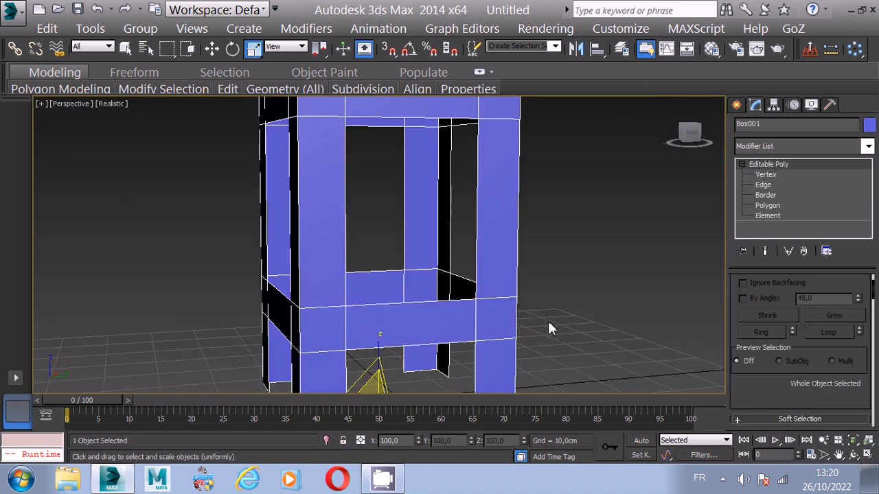
{"action": "scroll", "coordinate": [559, 324], "scroll_direction": "down", "scroll_amount": 2}
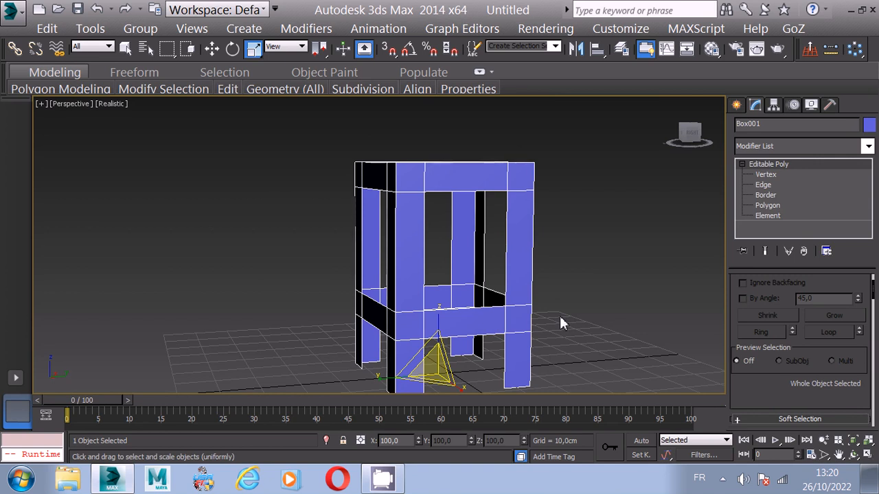
{"action": "scroll", "coordinate": [570, 316], "scroll_direction": "down", "scroll_amount": 2}
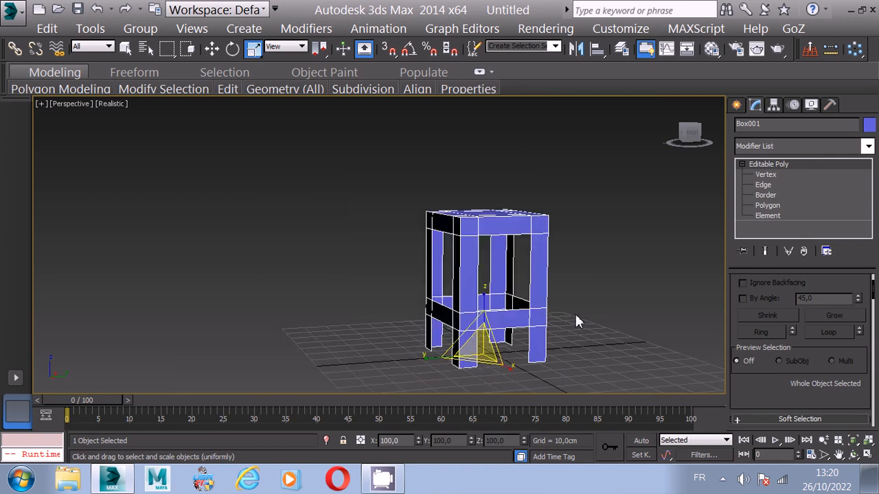
{"action": "left_click", "coordinate": [211, 48]}
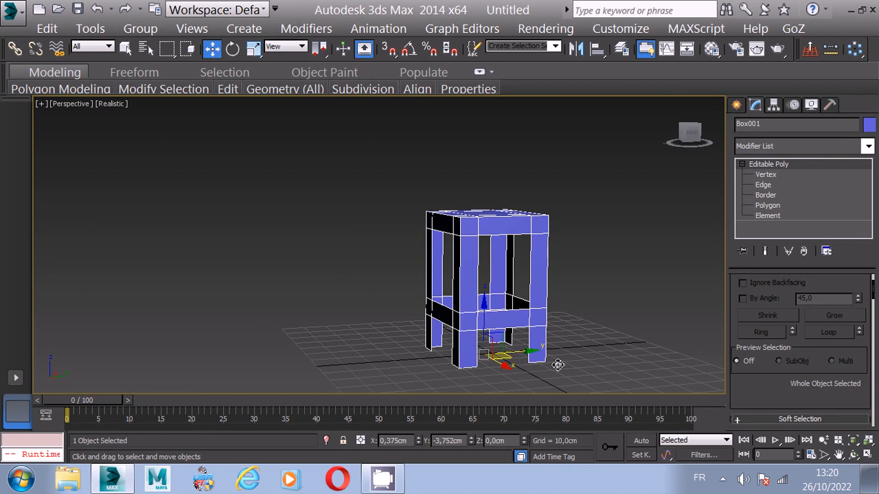
{"action": "mouse_move", "coordinate": [525, 353]}
{"action": "left_mouse_down", "text": "shift"}
{"action": "mouse_move", "coordinate": [602, 365]}
{"action": "mouse_move", "coordinate": [675, 357]}
{"action": "left_mouse_up", "text": "shift"}
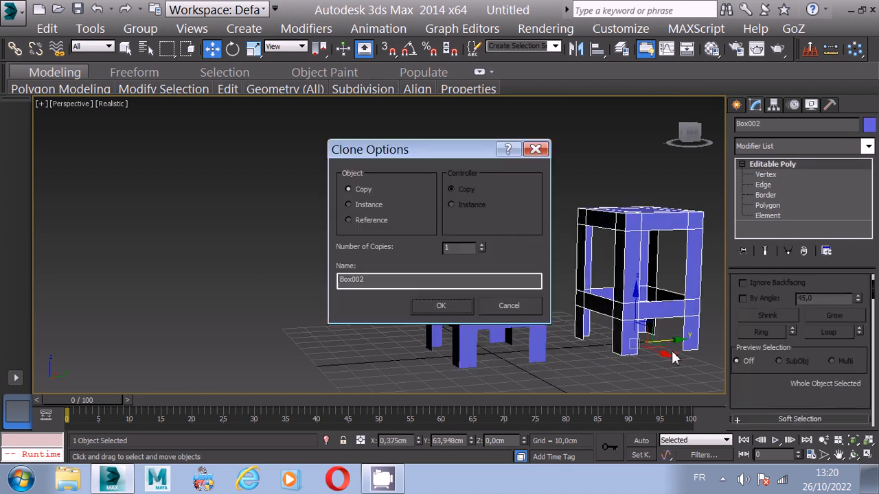
{"action": "left_click", "coordinate": [441, 309]}
{"action": "middle_click_drag", "start_coordinate": [359, 320], "coordinate": [219, 298], "text": "alt"}
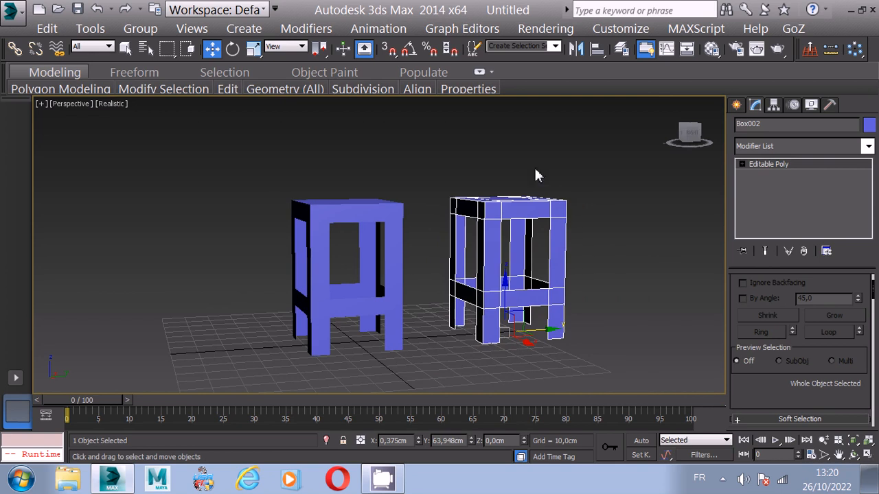
Apply a TurboSmooth modifier to the copied stool
{"action": "left_click", "coordinate": [772, 148]}
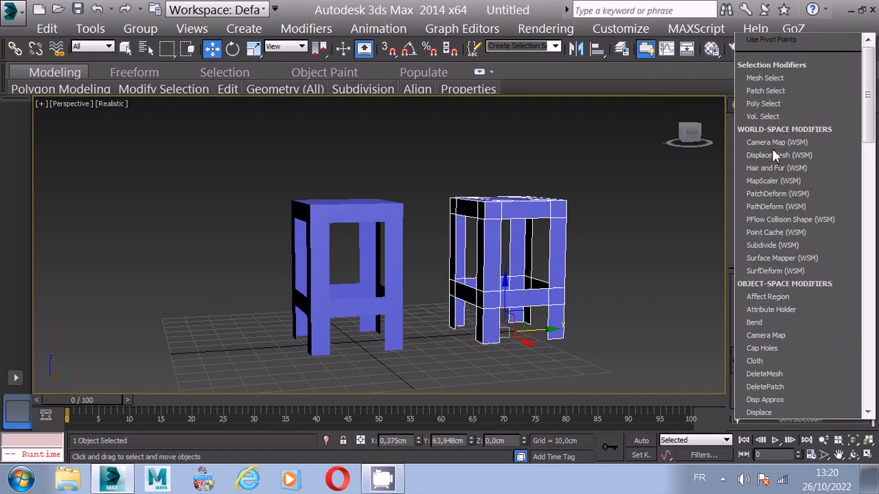
{"action": "key", "text": "t"}
{"action": "key", "text": "t"}
{"action": "key", "text": "t"}
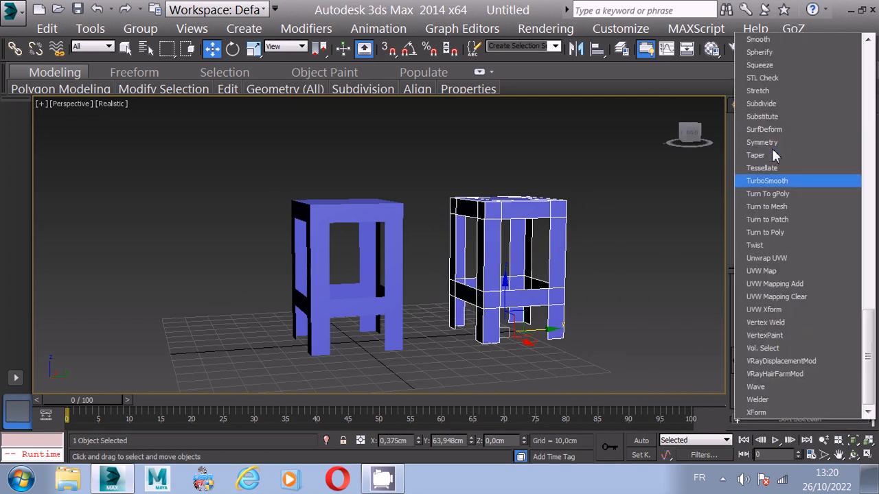
{"action": "left_click", "coordinate": [791, 181]}
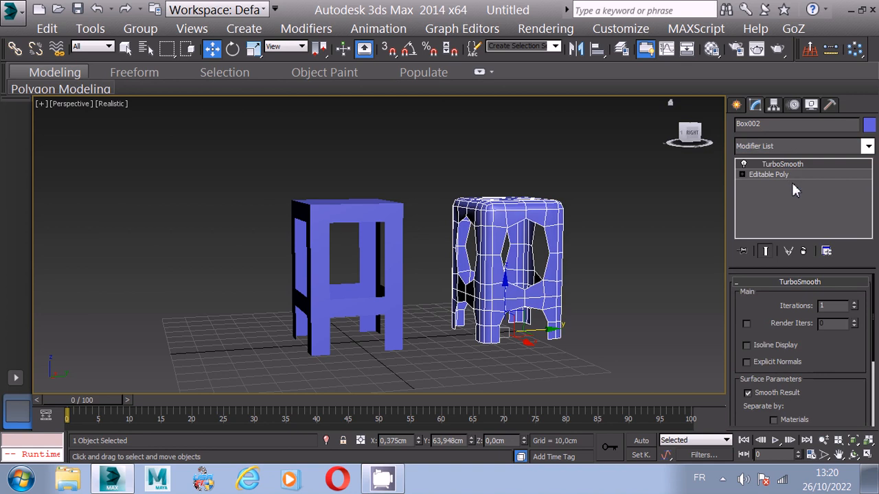
Apply a TurboSmooth modifier to the original stool as well
{"action": "left_click", "coordinate": [378, 222]}
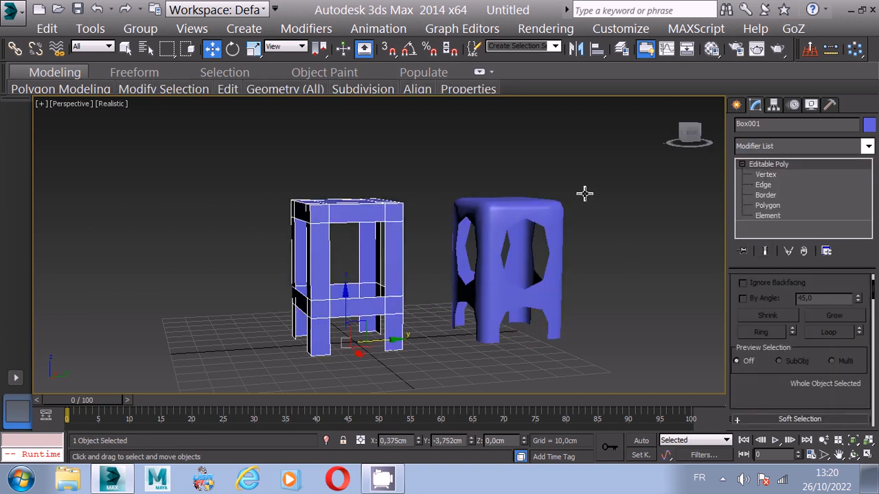
{"action": "left_click", "coordinate": [789, 146]}
{"action": "key", "text": "t"}
{"action": "key", "text": "t"}
{"action": "key", "text": "t"}
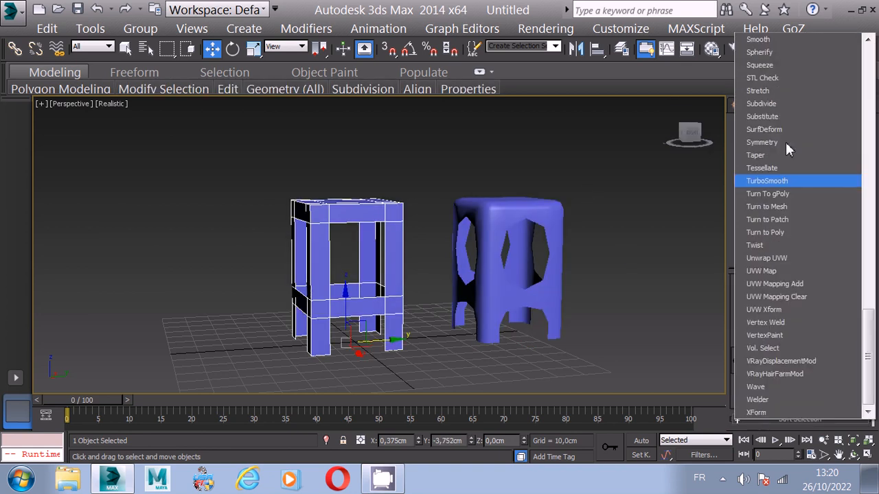
{"action": "left_click", "coordinate": [786, 182]}
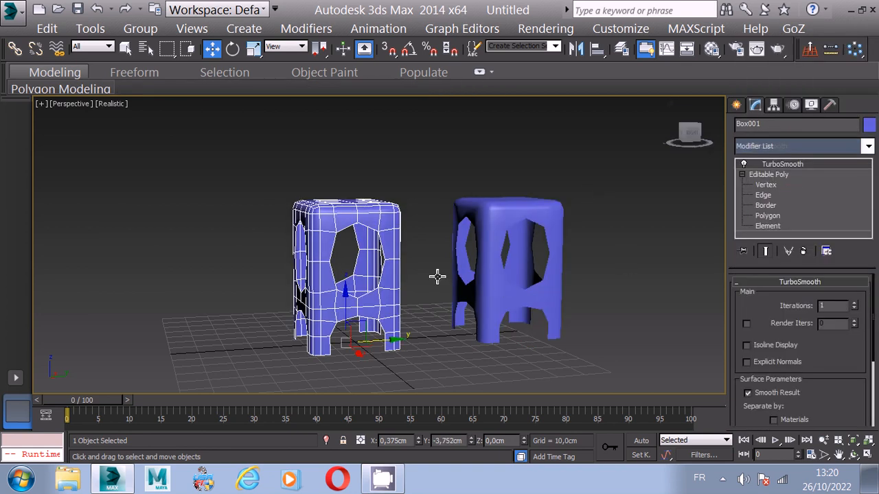
Set the TurboSmooth iterations to 2 on both the original stool and its copy
{"action": "left_click", "coordinate": [856, 305]}
{"action": "left_click", "coordinate": [546, 227]}
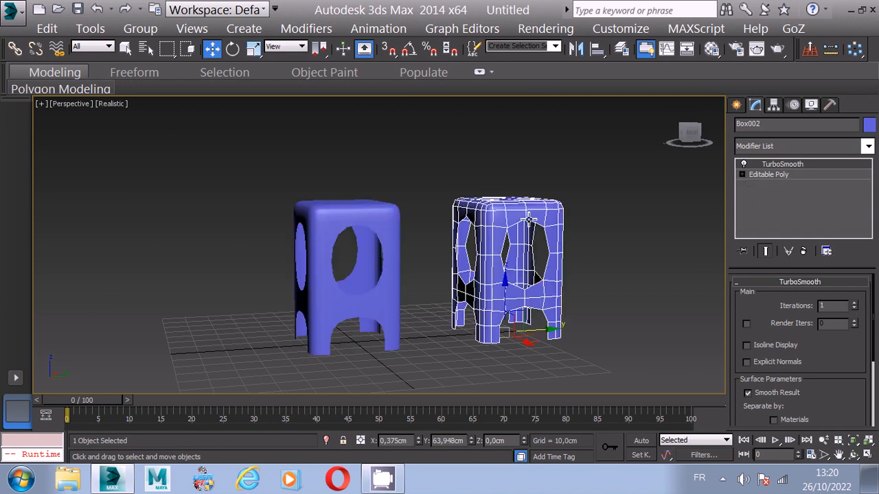
{"action": "left_click", "coordinate": [855, 303]}
{"action": "left_click", "coordinate": [405, 249]}
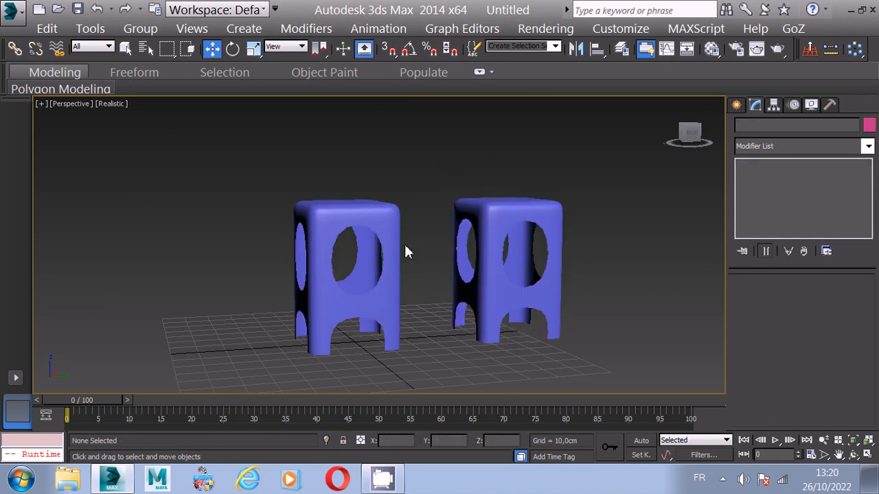
Set the original stool's TurboSmooth iterations to 1
{"action": "scroll", "coordinate": [424, 294], "scroll_direction": "up", "scroll_amount": 5}
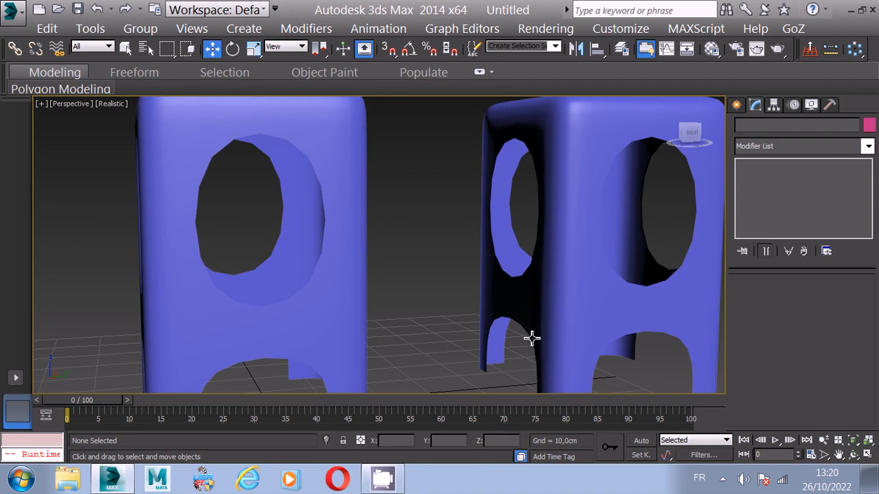
{"action": "left_click", "coordinate": [330, 272]}
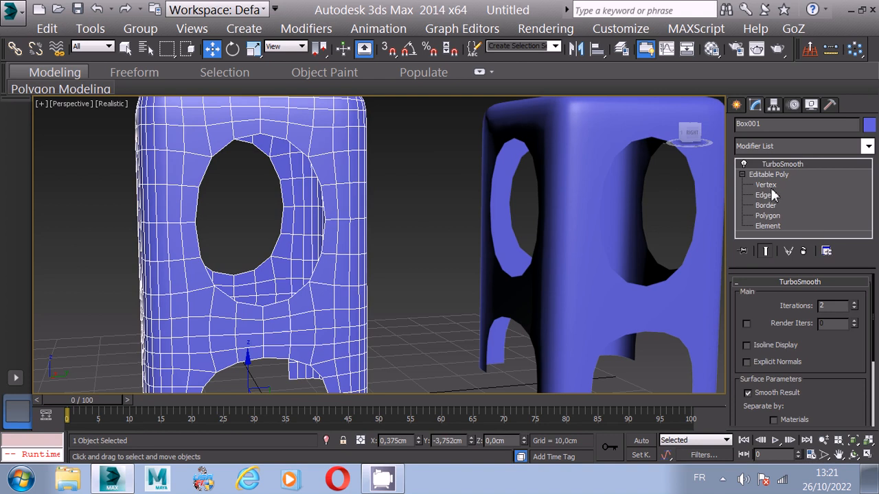
{"action": "left_click", "coordinate": [855, 309]}
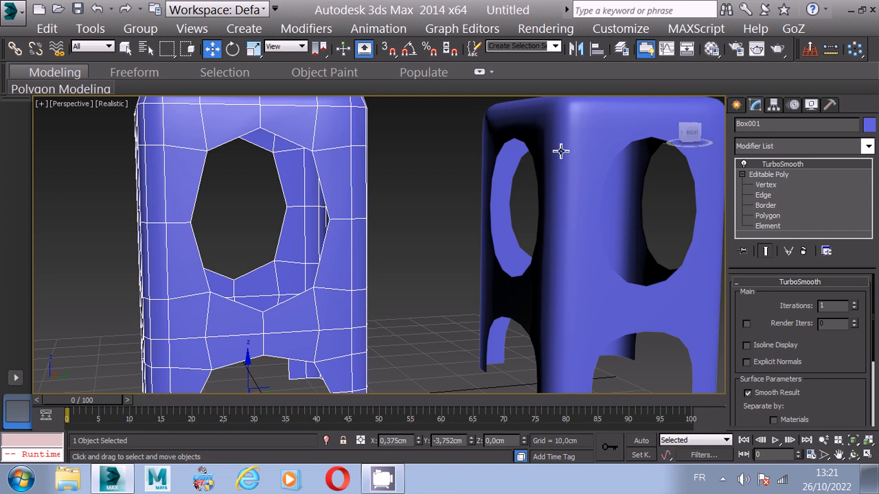
Select the middle horizontal edges of the original stool in the Left view and connect them with one vertical segment
{"action": "left_click", "coordinate": [763, 195]}
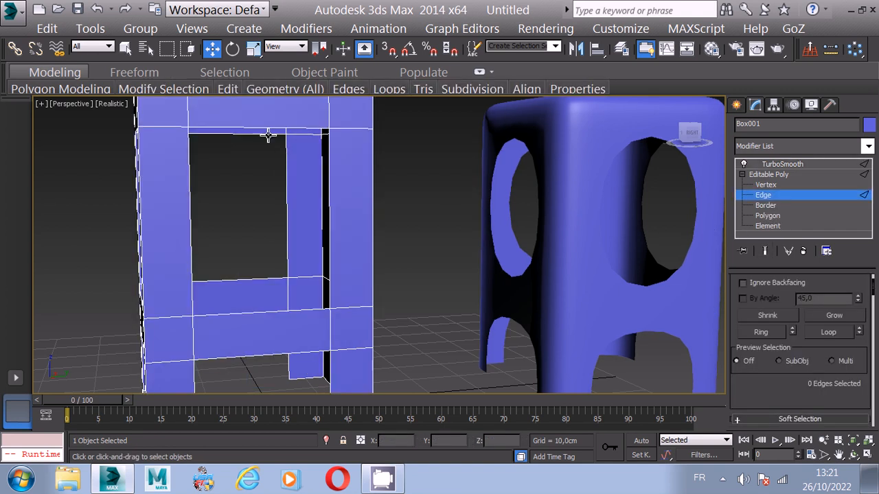
{"action": "left_click", "coordinate": [262, 130]}
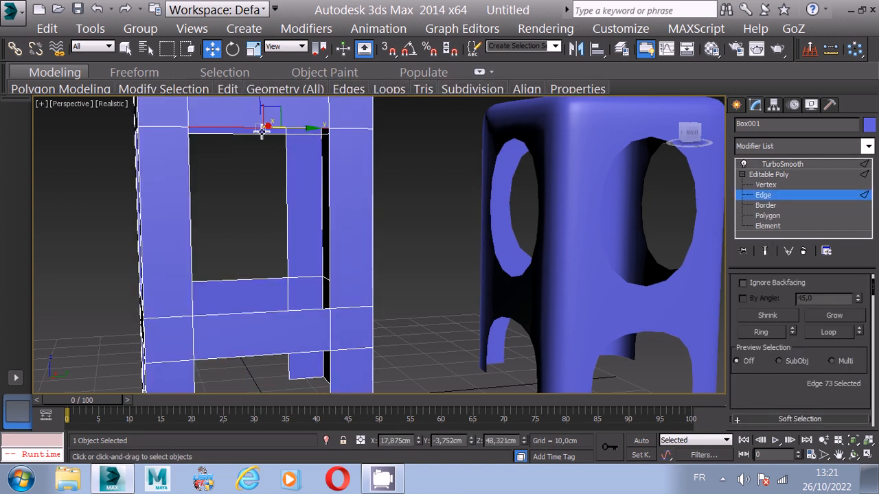
{"action": "left_click", "coordinate": [868, 455]}
{"action": "left_click", "coordinate": [211, 268]}
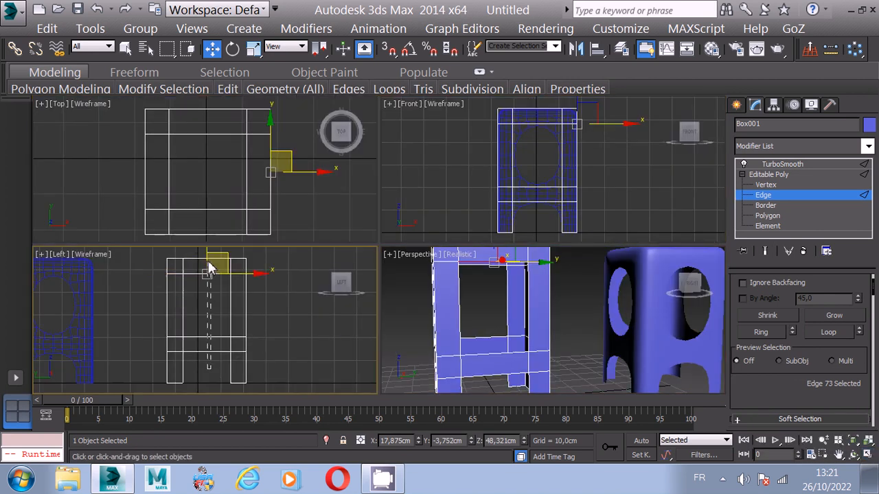
{"action": "double_click", "coordinate": [204, 252]}
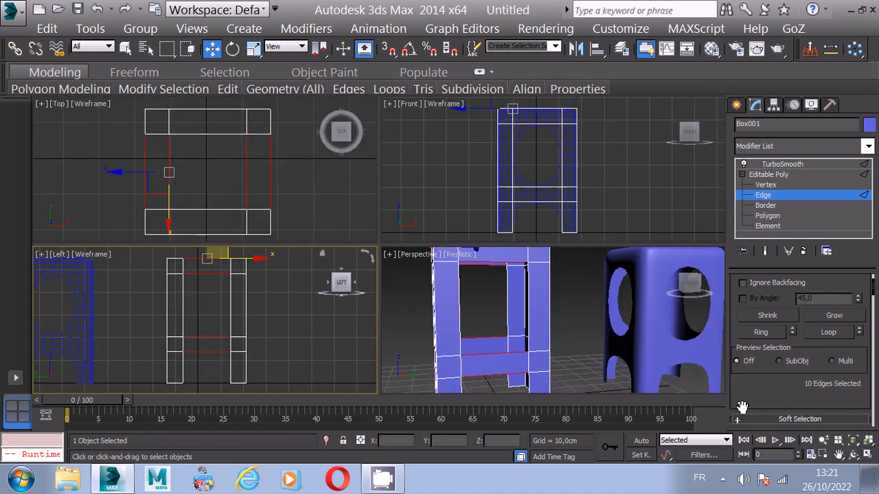
{"action": "scroll", "coordinate": [762, 405], "scroll_direction": "down", "scroll_amount": 5}
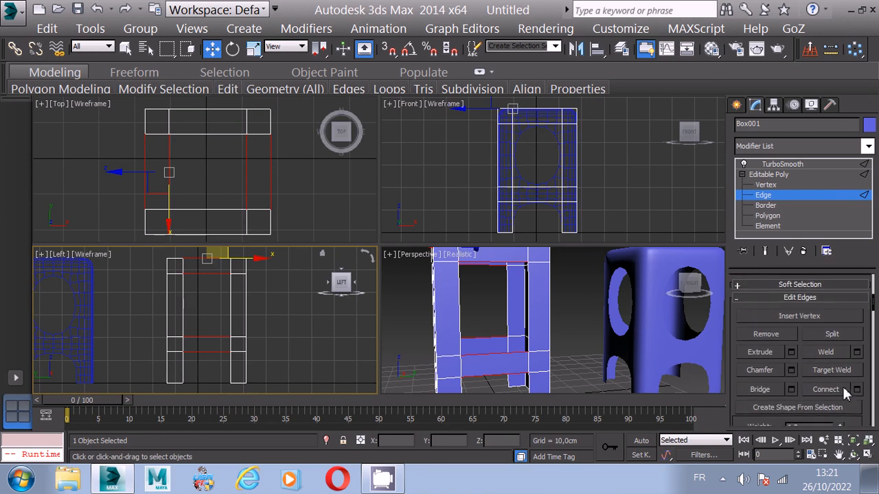
{"action": "left_click", "coordinate": [845, 389]}
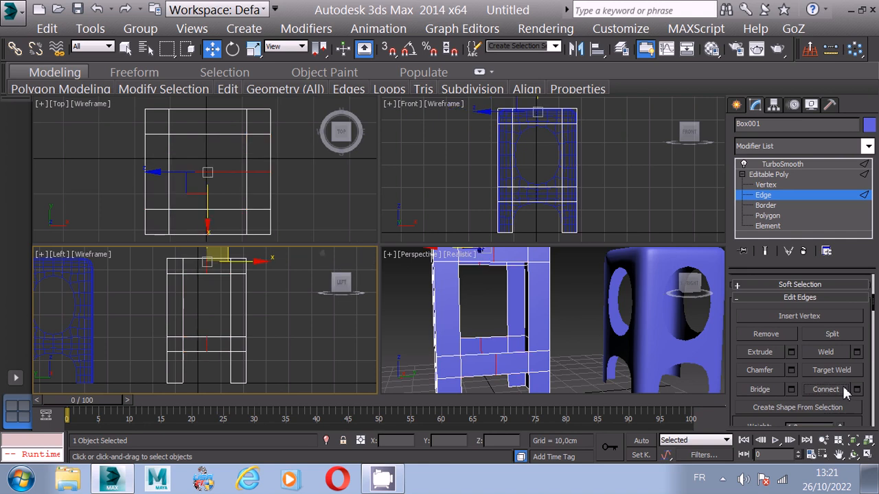
Select the middle horizontal edges of the original stool in the Front view and connect them with one vertical segment
{"action": "scroll", "coordinate": [186, 311], "scroll_direction": "up", "scroll_amount": 2}
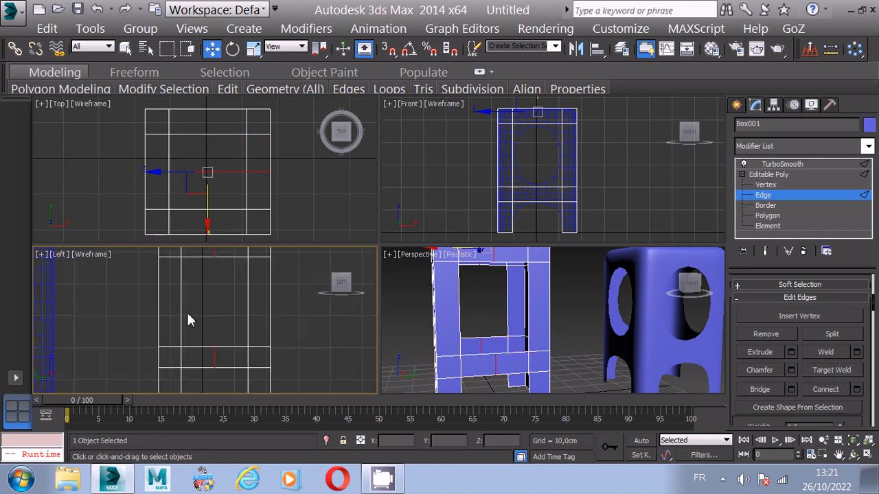
{"action": "scroll", "coordinate": [268, 323], "scroll_direction": "down", "scroll_amount": 2}
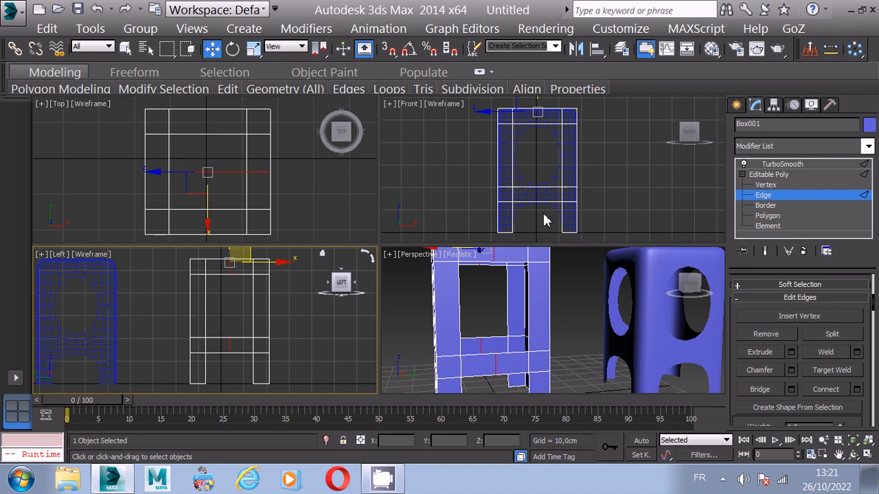
{"action": "middle_click_drag", "start_coordinate": [544, 219], "coordinate": [528, 218]}
{"action": "left_click_drag", "start_coordinate": [532, 212], "coordinate": [508, 102]}
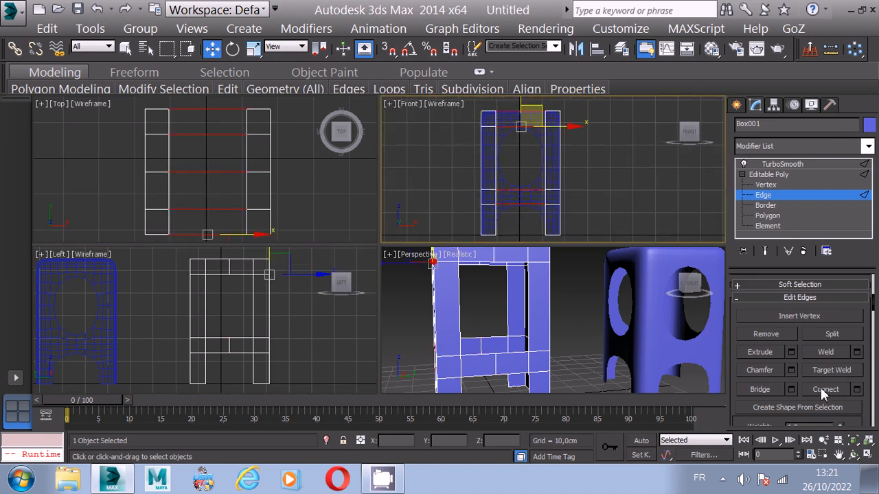
{"action": "left_click", "coordinate": [821, 389]}
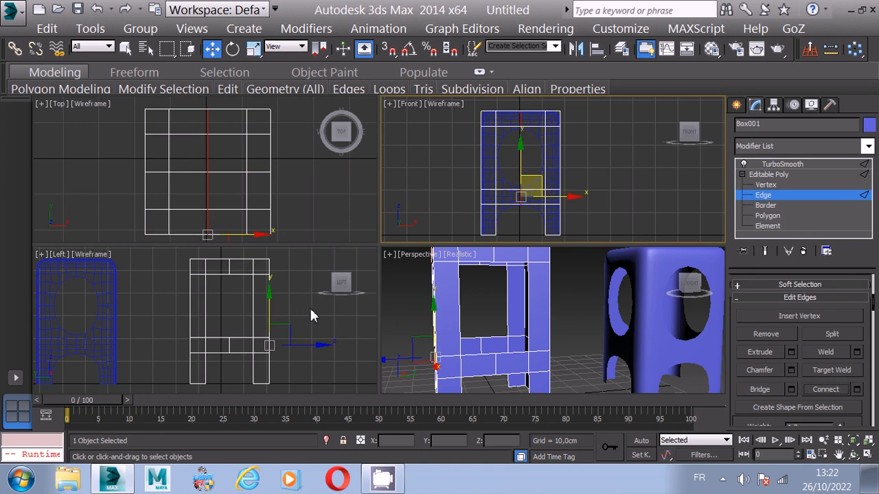
Select the vertical leg edges beside the upper openings in the Left view and connect them with one horizontal segment
{"action": "left_click_drag", "start_coordinate": [311, 311], "coordinate": [157, 294]}
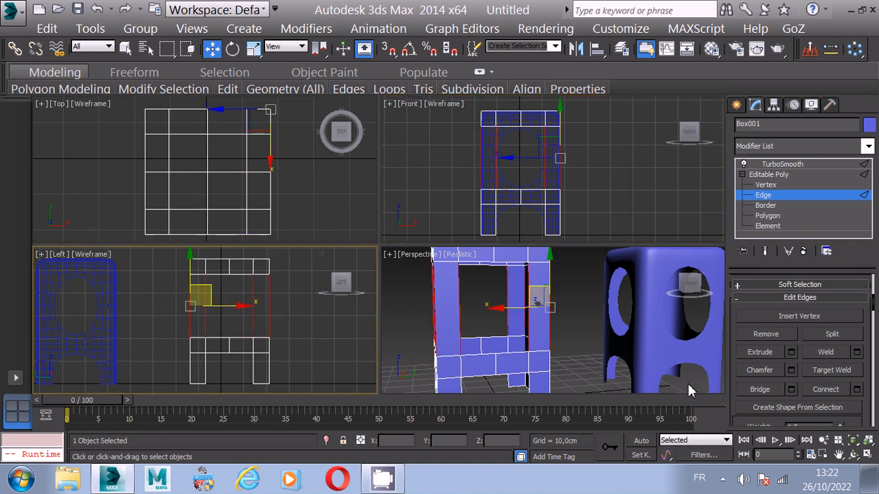
{"action": "left_click", "coordinate": [826, 389]}
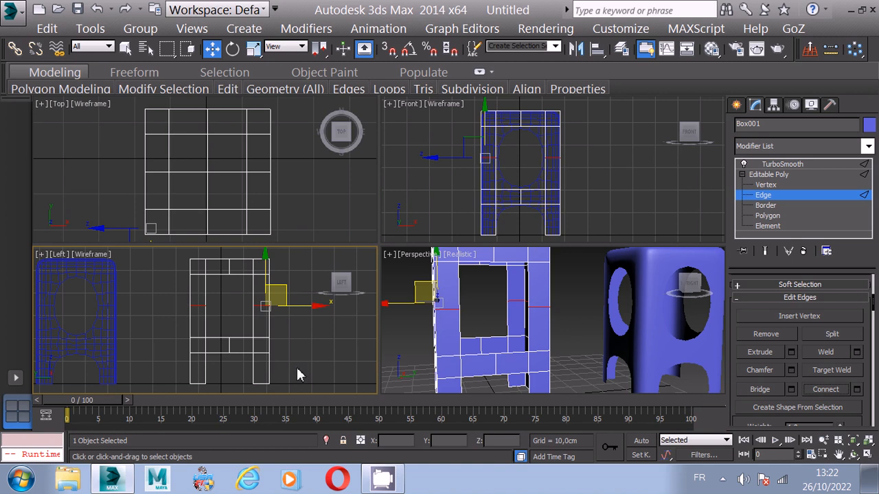
Select the vertical edges of the lower legs in the Left view and connect them with one horizontal segment
{"action": "left_click_drag", "start_coordinate": [297, 368], "coordinate": [154, 366]}
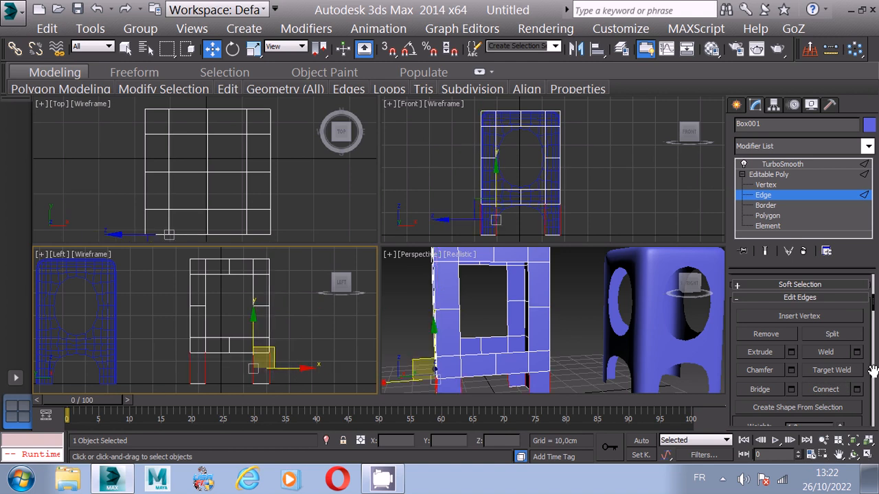
{"action": "left_click", "coordinate": [828, 387]}
{"action": "left_click", "coordinate": [329, 315]}
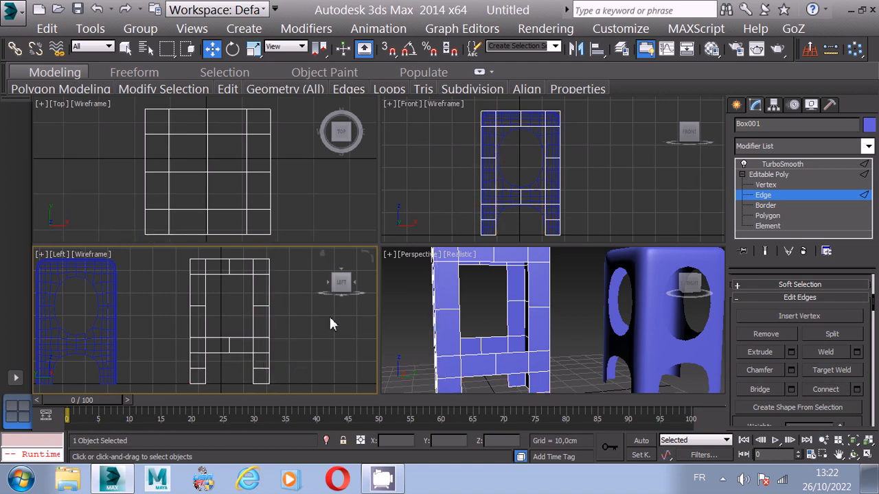
Exit edge editing on the original stool and set its TurboSmooth iterations to 2, checking it in the enlarged Perspective view
{"action": "left_click", "coordinate": [638, 344]}
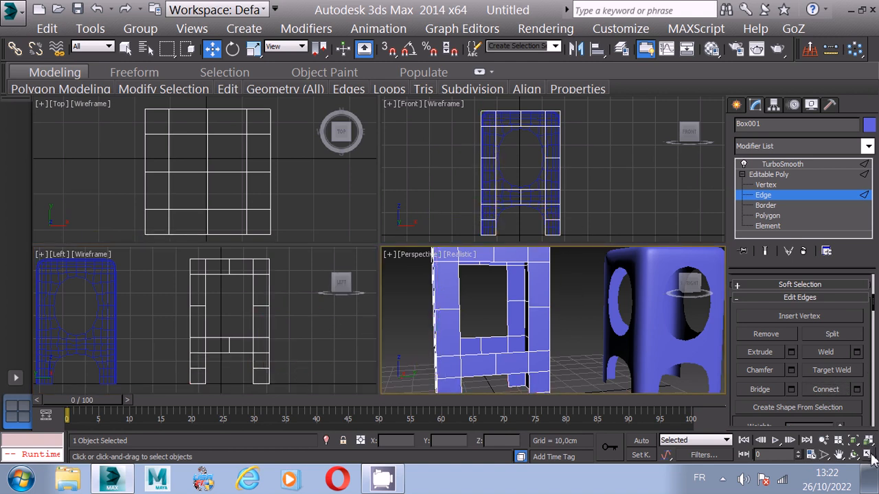
{"action": "key", "text": "alt+w"}
{"action": "scroll", "coordinate": [692, 287], "scroll_direction": "up", "scroll_amount": 2}
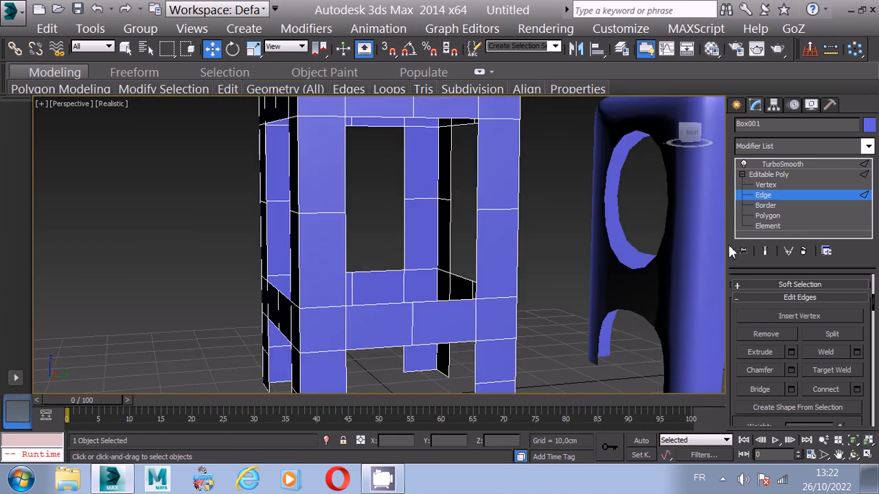
{"action": "left_click", "coordinate": [776, 165]}
{"action": "left_click", "coordinate": [588, 229]}
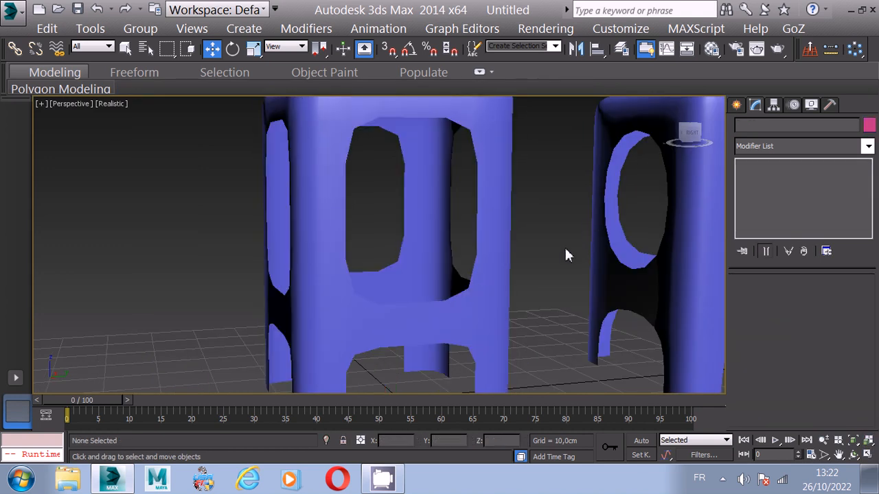
{"action": "scroll", "coordinate": [447, 265], "scroll_direction": "down", "scroll_amount": 4}
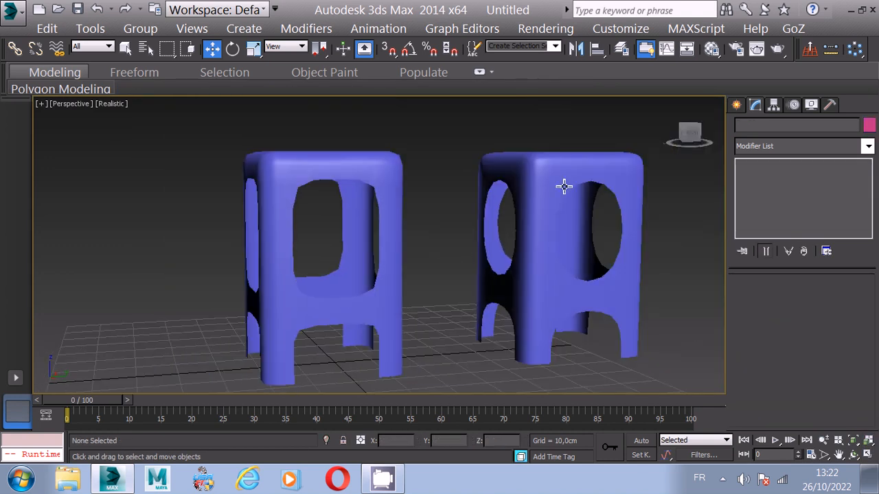
{"action": "left_click", "coordinate": [379, 168]}
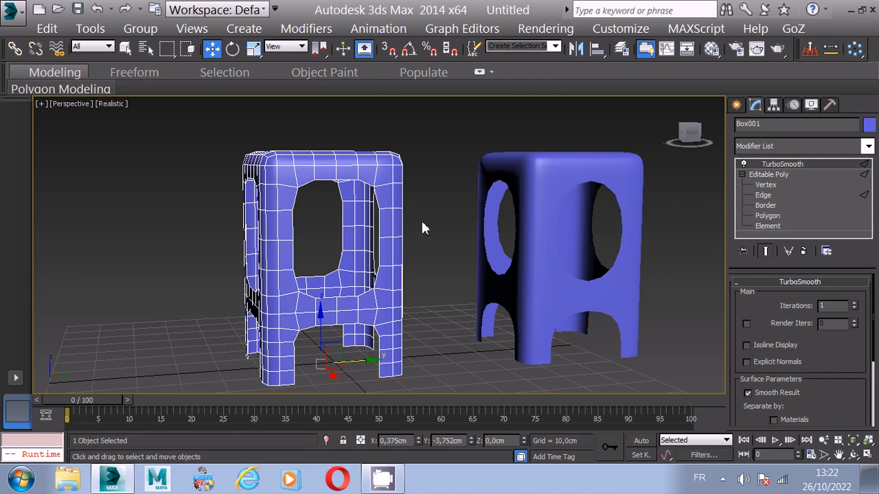
{"action": "left_click", "coordinate": [855, 304]}
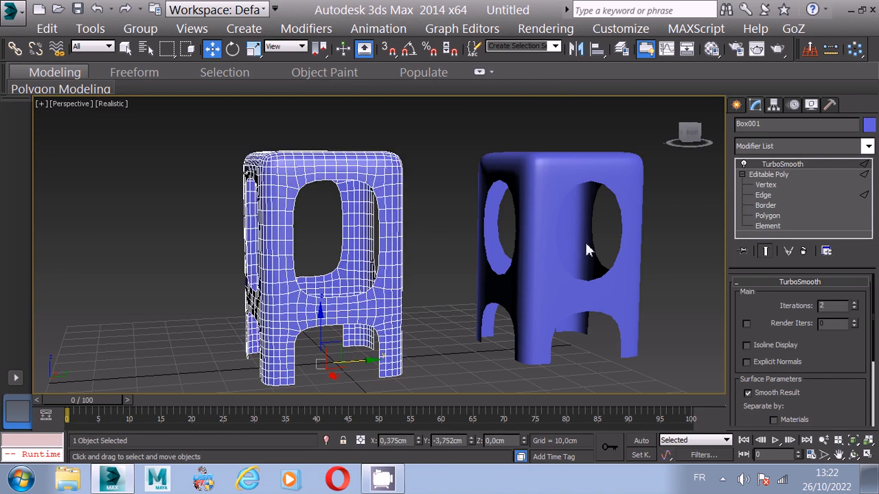
{"action": "left_click", "coordinate": [461, 184]}
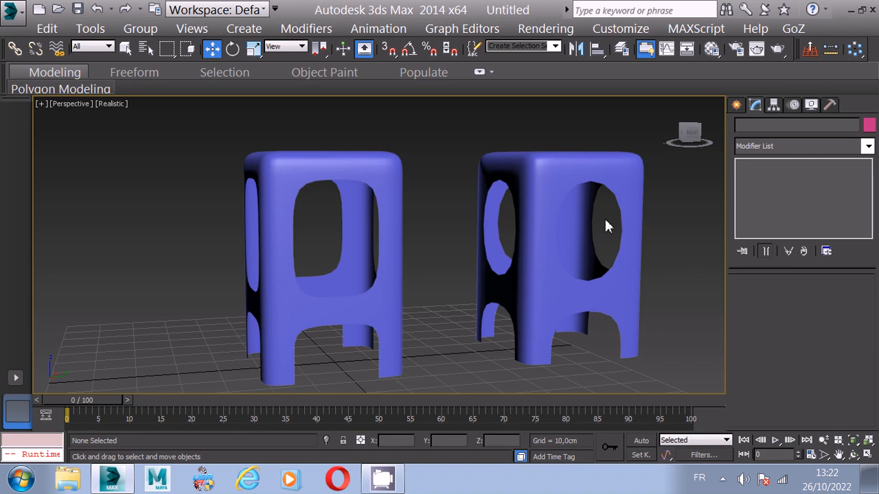
Turn off TurboSmooth on both stools and display edged faces in the Perspective view
{"action": "left_click", "coordinate": [366, 180]}
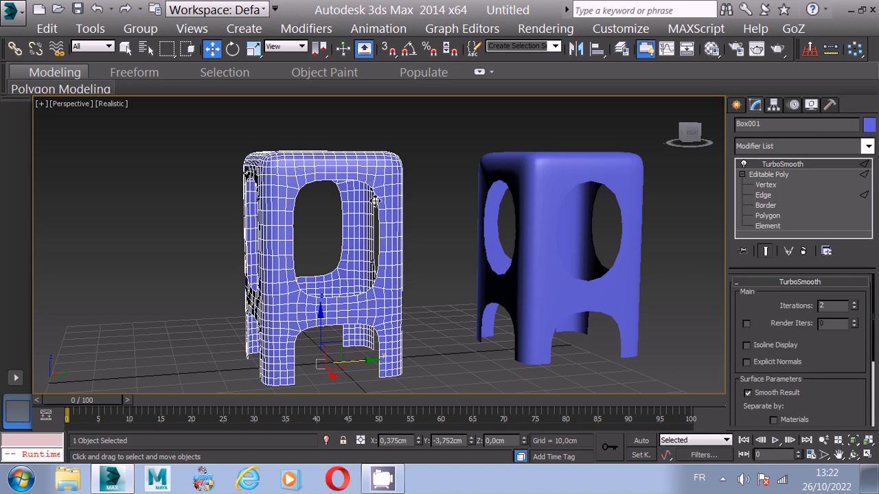
{"action": "left_click", "coordinate": [744, 166]}
{"action": "left_click", "coordinate": [612, 171]}
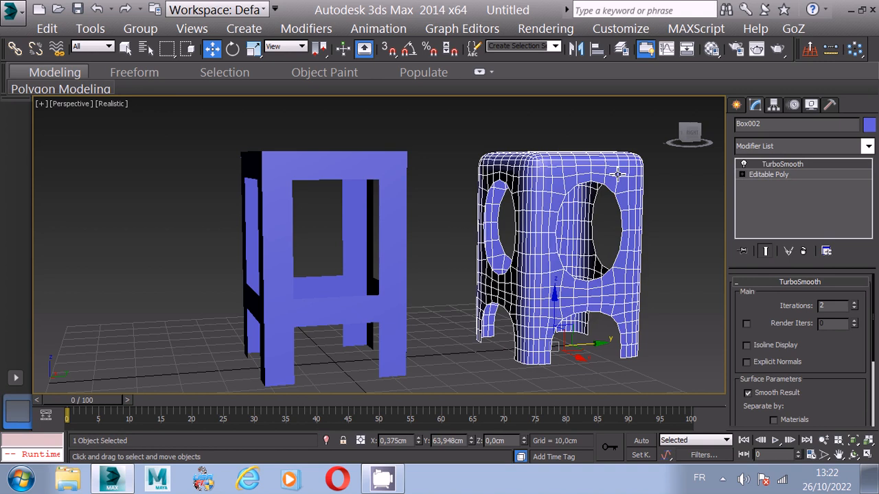
{"action": "left_click", "coordinate": [743, 165]}
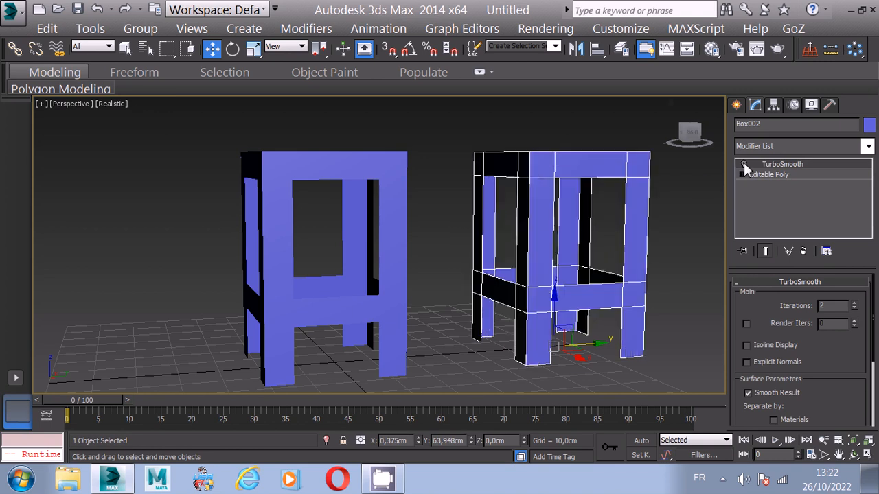
{"action": "left_click", "coordinate": [450, 205]}
{"action": "key", "text": "F4"}
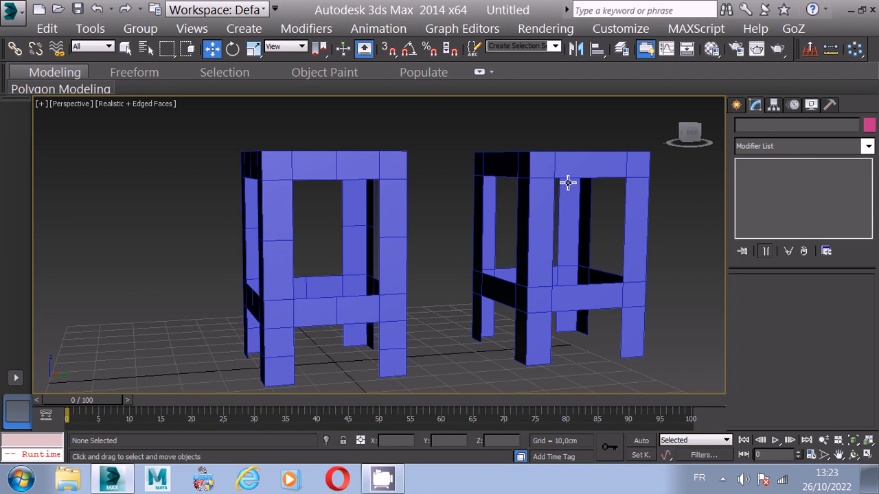
Connect the original stool's vertical leg edges just below the top rail with one horizontal segment, with the TurboSmooth result shown
{"action": "left_click", "coordinate": [365, 181]}
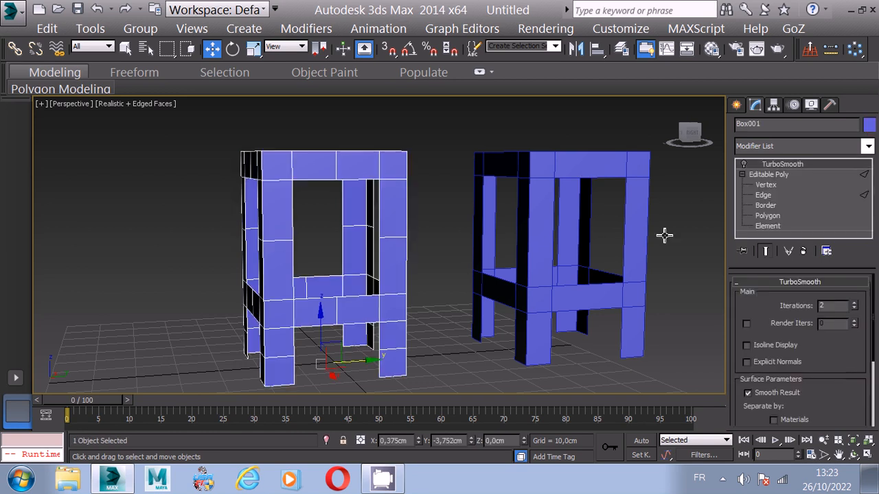
{"action": "left_click", "coordinate": [768, 196]}
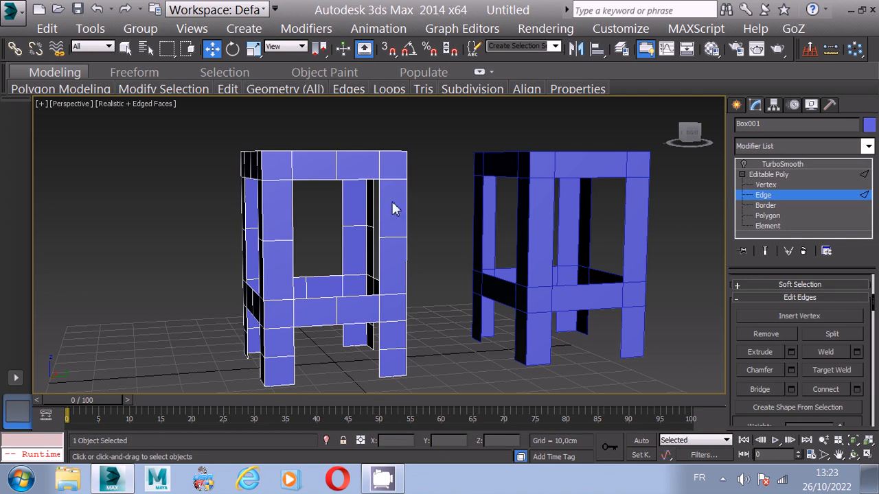
{"action": "left_click_drag", "start_coordinate": [413, 202], "coordinate": [202, 224]}
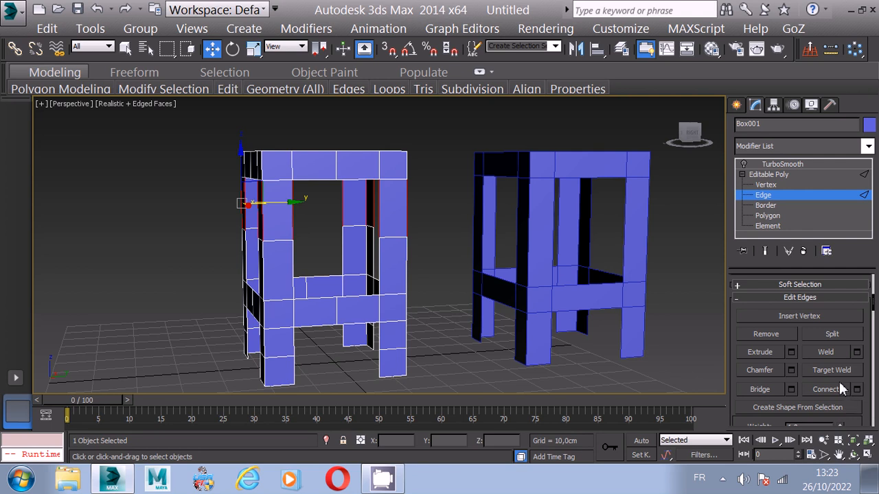
{"action": "left_click", "coordinate": [745, 165]}
{"action": "left_click", "coordinate": [764, 251]}
{"action": "left_click", "coordinate": [370, 211]}
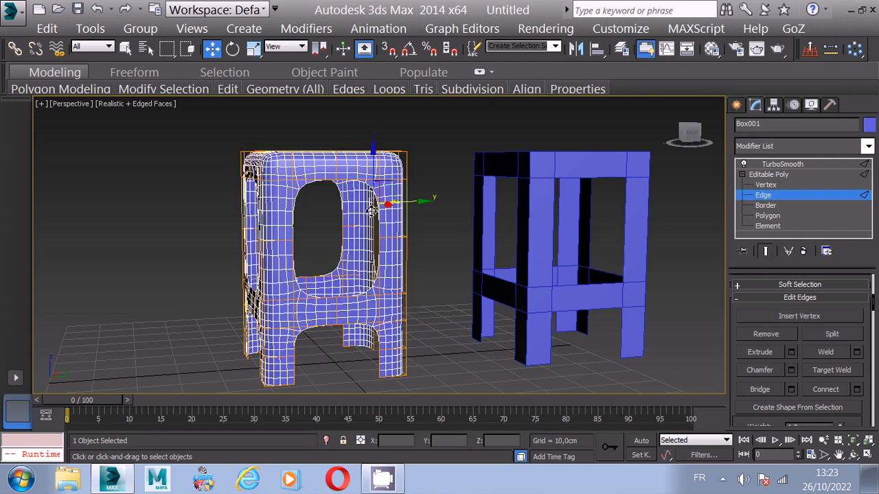
{"action": "left_click", "coordinate": [406, 217]}
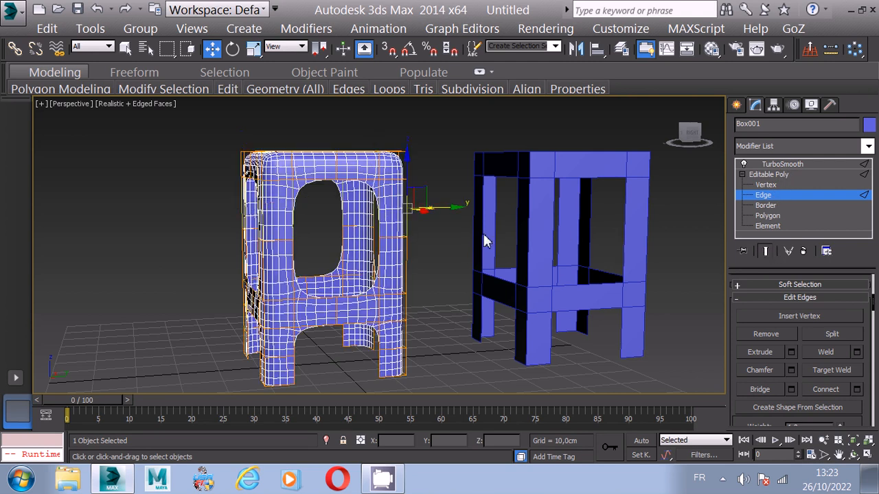
{"action": "left_click", "coordinate": [835, 390]}
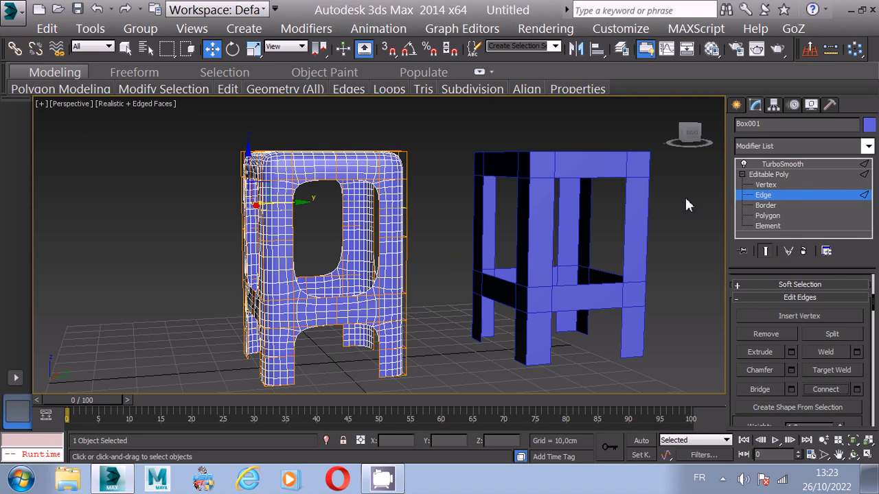
With TurboSmooth off, raise the upper row of leg vertices toward the top rail in the Left view, to about Z 45.4 cm
{"action": "left_click", "coordinate": [744, 164]}
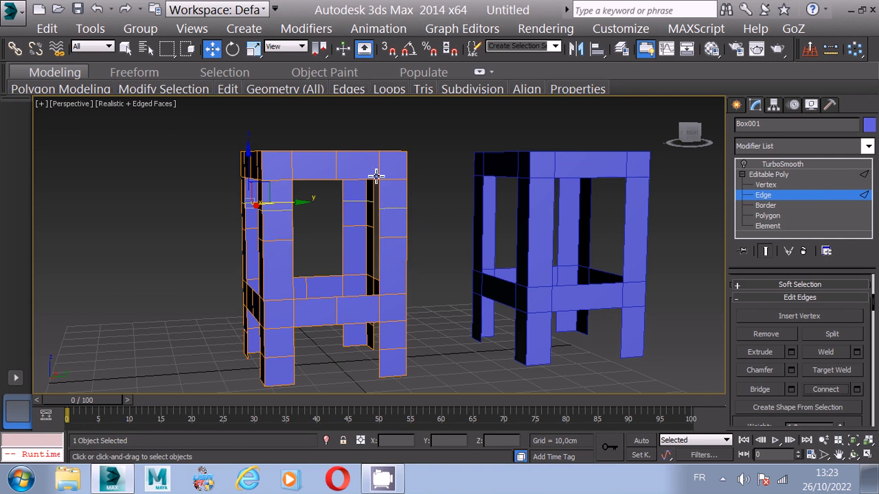
{"action": "left_click", "coordinate": [374, 214]}
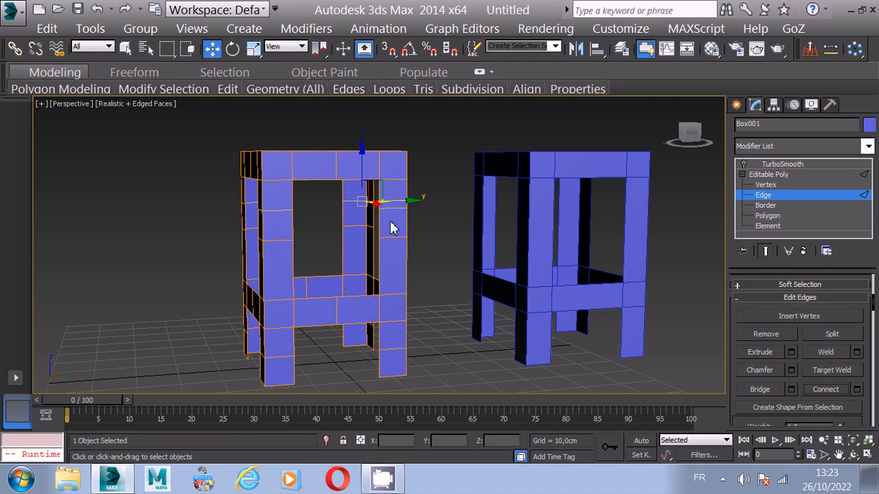
{"action": "left_click", "coordinate": [868, 456]}
{"action": "scroll", "coordinate": [303, 347], "scroll_direction": "down", "scroll_amount": 4}
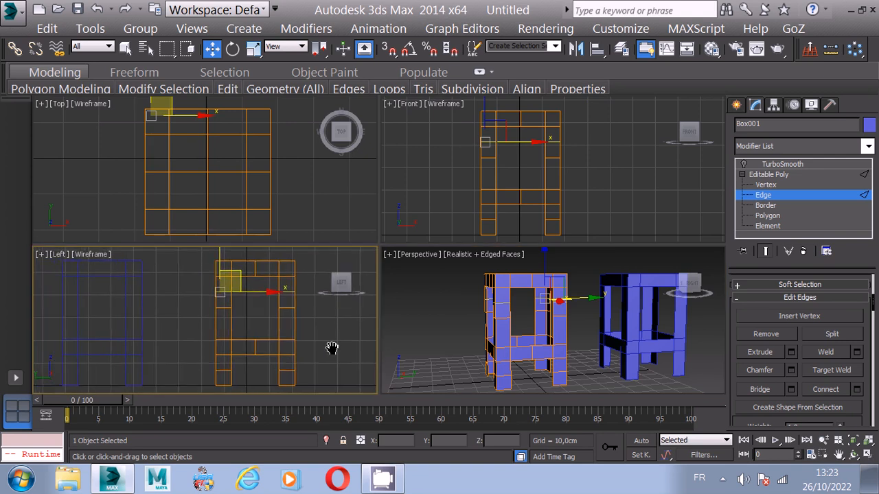
{"action": "scroll", "coordinate": [265, 325], "scroll_direction": "up", "scroll_amount": 4}
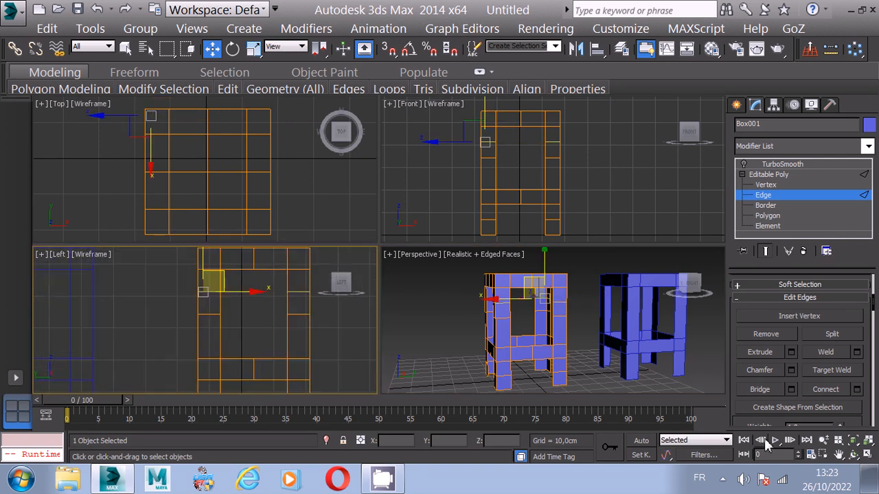
{"action": "left_click", "coordinate": [867, 455]}
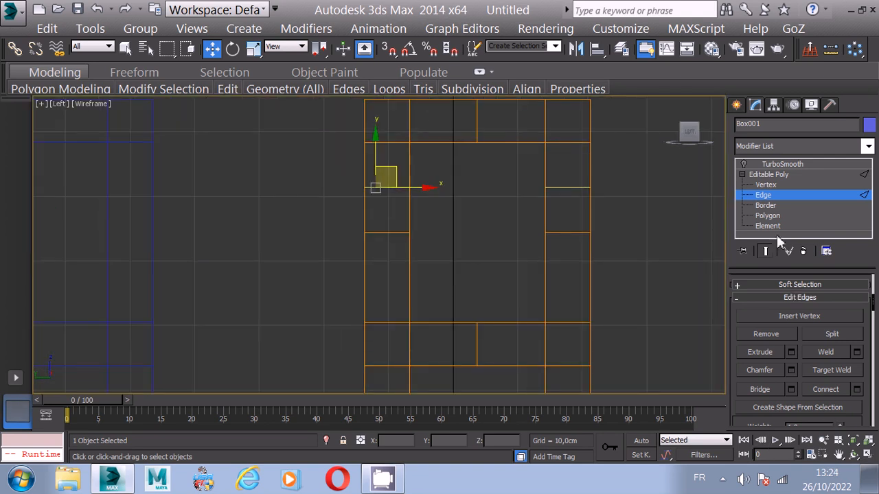
{"action": "left_click", "coordinate": [766, 185]}
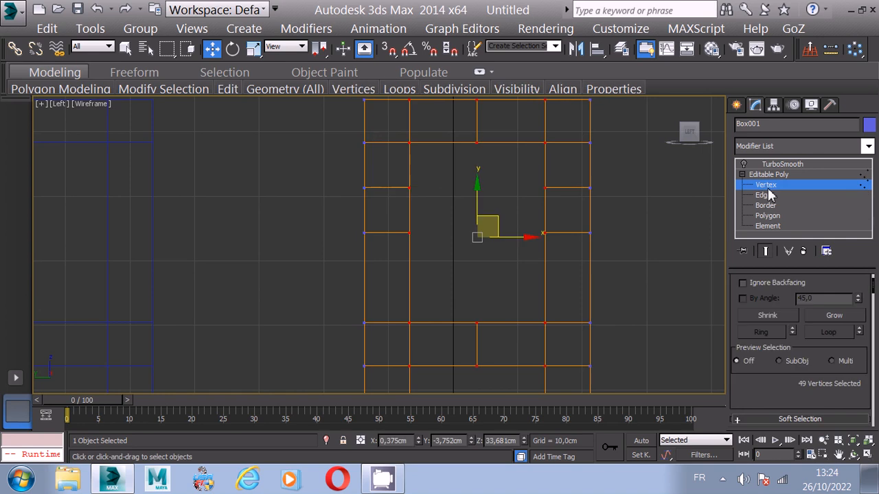
{"action": "left_click_drag", "start_coordinate": [335, 173], "coordinate": [631, 198]}
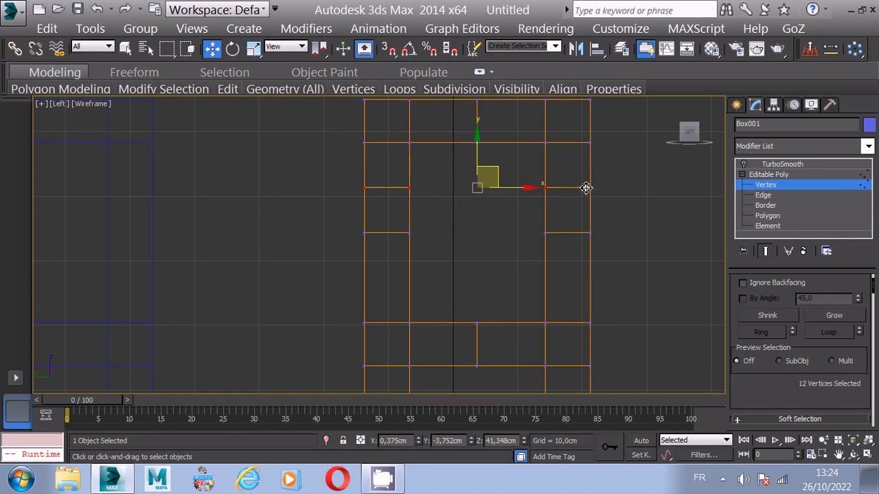
{"action": "left_click_drag", "start_coordinate": [480, 164], "coordinate": [482, 135]}
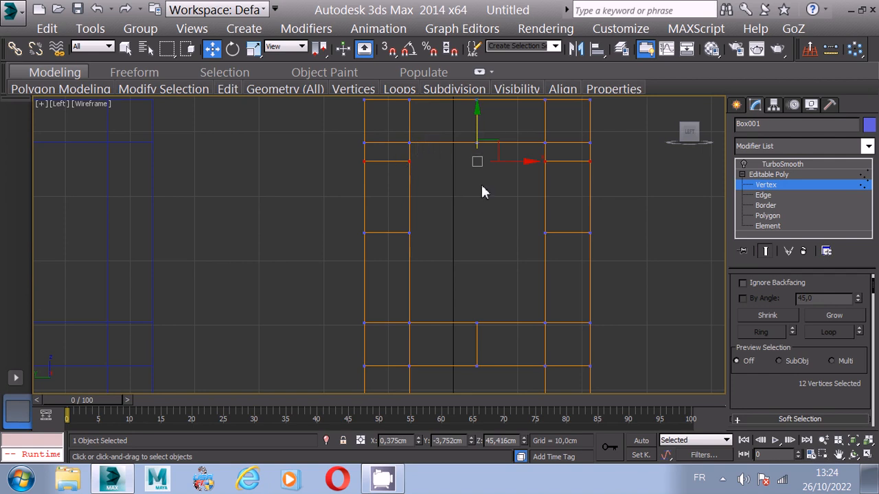
Lower the remaining middle row of leg vertices in the Left view to just above the lower rail, about Z 23.6 cm
{"action": "middle_click_drag", "start_coordinate": [482, 191], "coordinate": [477, 235]}
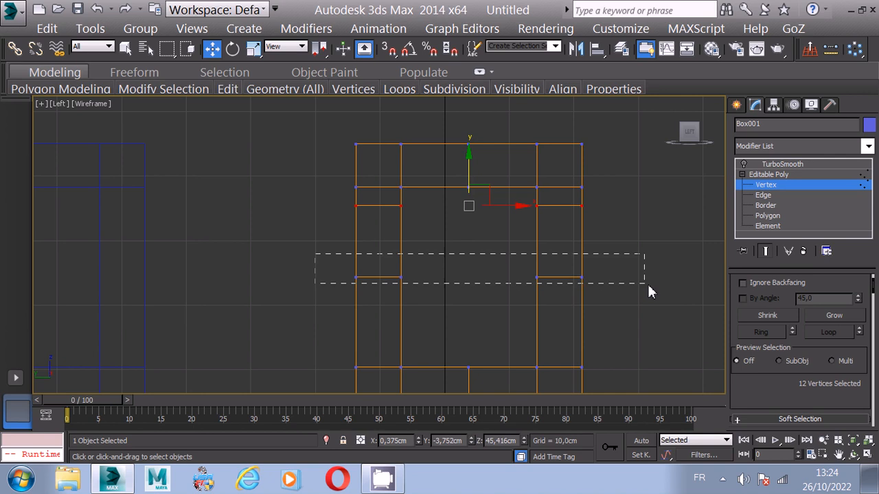
{"action": "left_click_drag", "start_coordinate": [650, 291], "coordinate": [650, 292]}
{"action": "left_click_drag", "start_coordinate": [469, 275], "coordinate": [481, 308]}
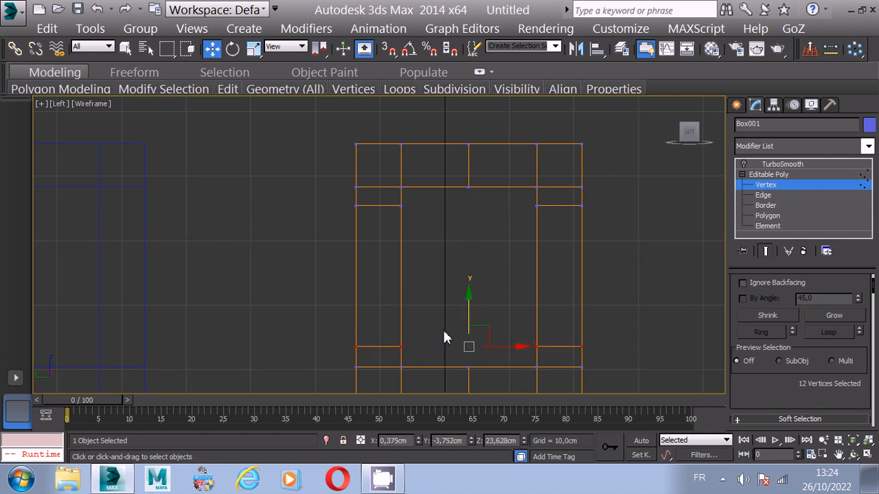
Turn TurboSmooth back on for both stools and set the duplicate's iterations to 3
{"action": "left_click", "coordinate": [777, 166]}
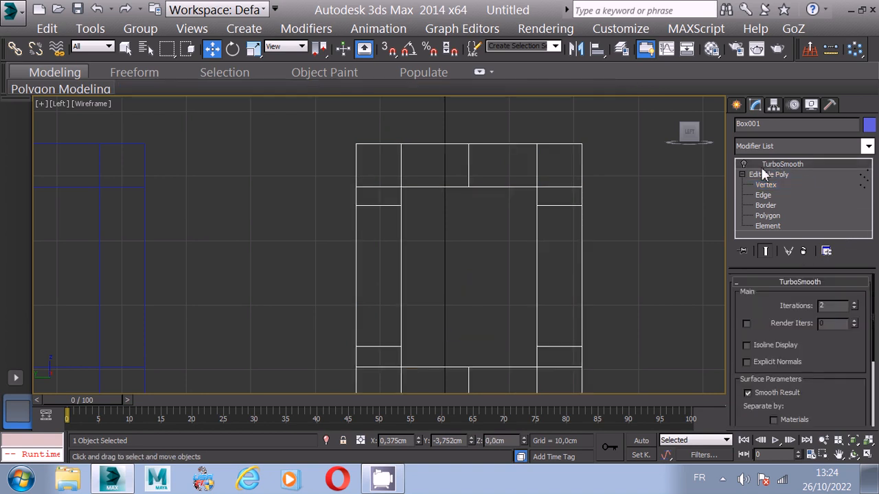
{"action": "left_click", "coordinate": [651, 216]}
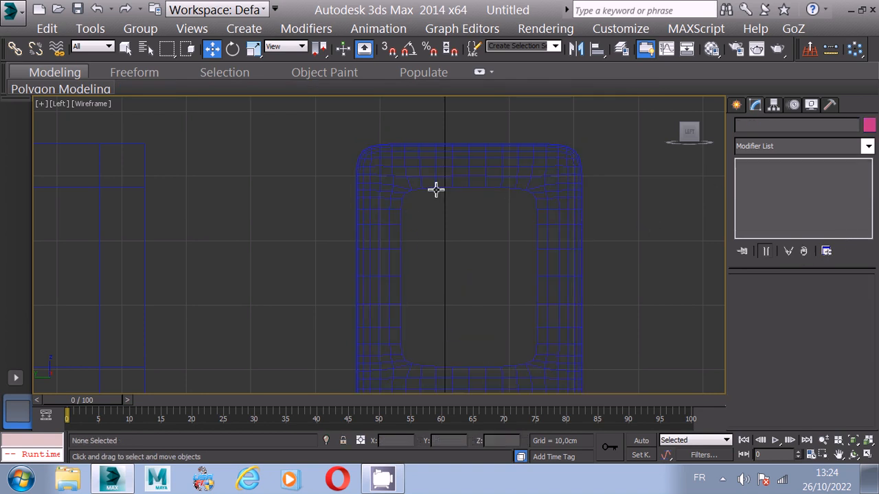
{"action": "middle_click_drag", "start_coordinate": [206, 258], "coordinate": [284, 217]}
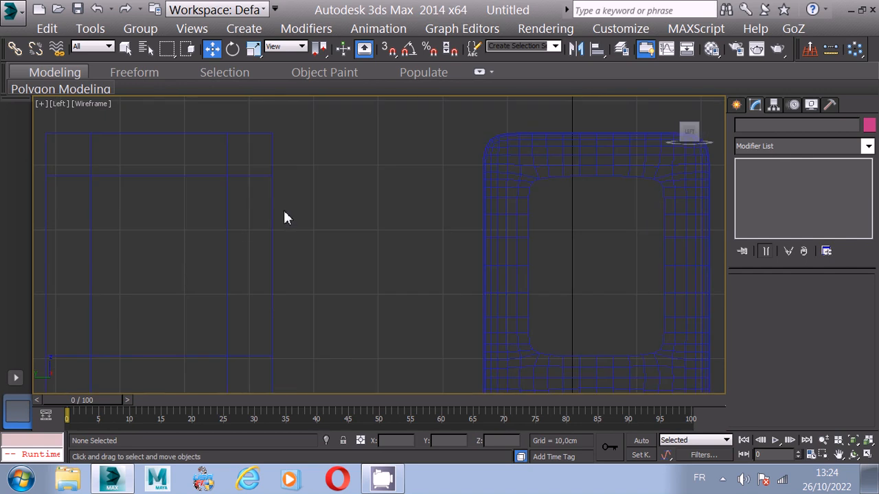
{"action": "left_click", "coordinate": [272, 185]}
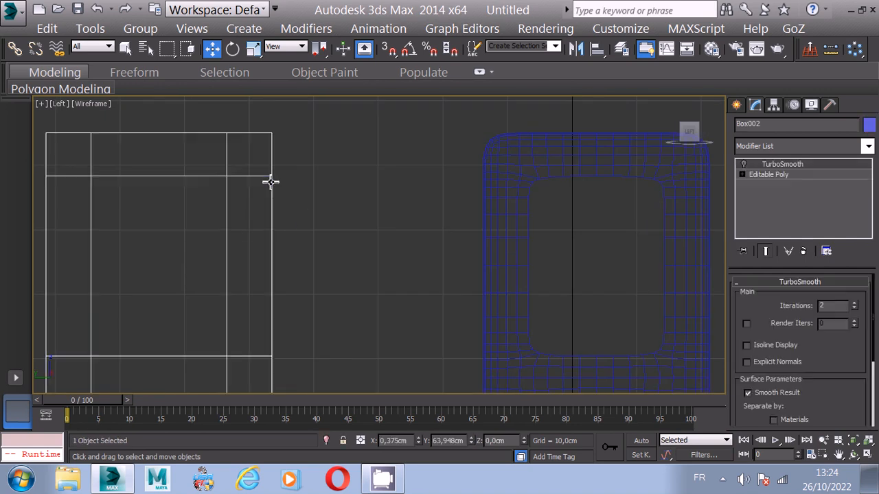
{"action": "left_click", "coordinate": [742, 165]}
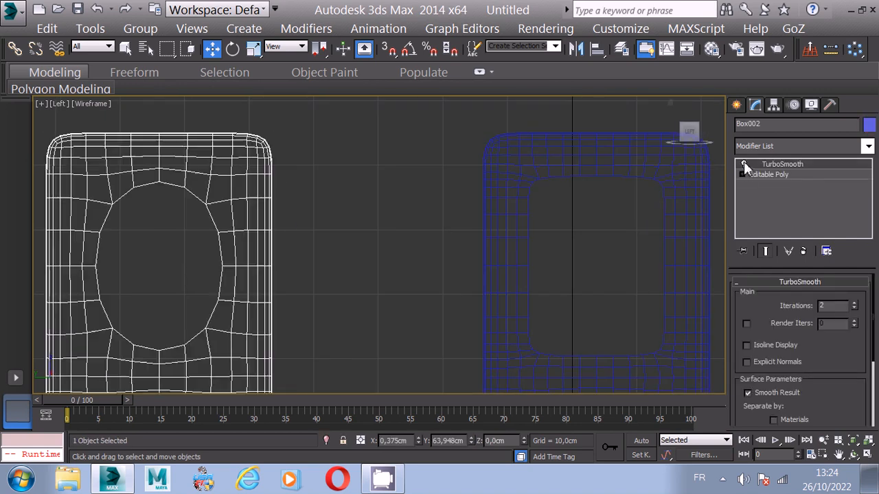
{"action": "left_click", "coordinate": [854, 304]}
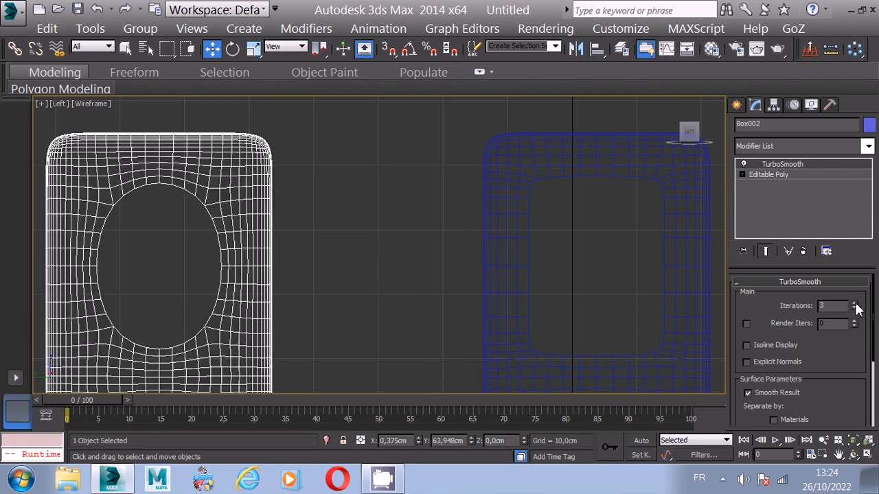
{"action": "left_click", "coordinate": [401, 236]}
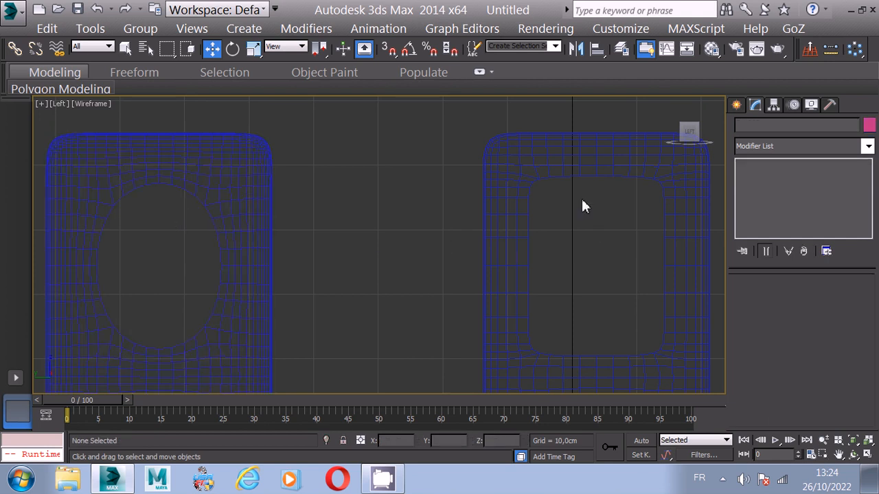